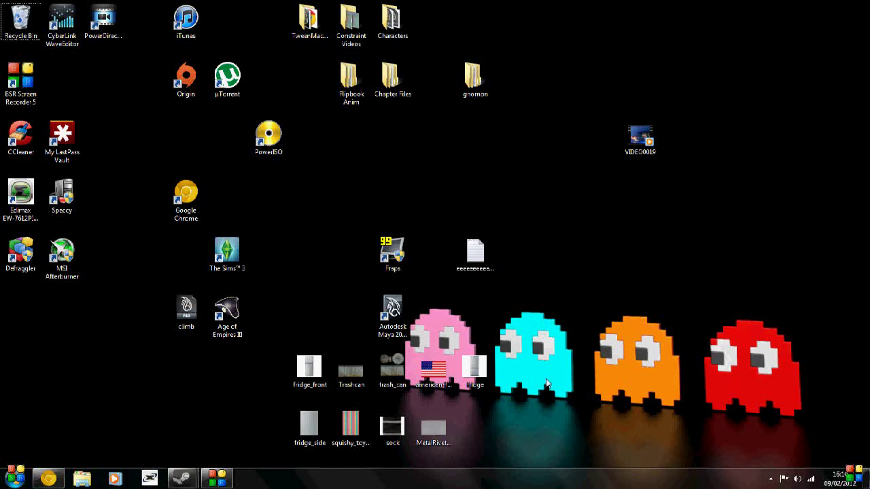
Go back to Category:Tutorials and open Bethesda Tutorial Layout Part 1 via the level design tutorial series link.
{"action": "left_click", "coordinate": [49, 479]}
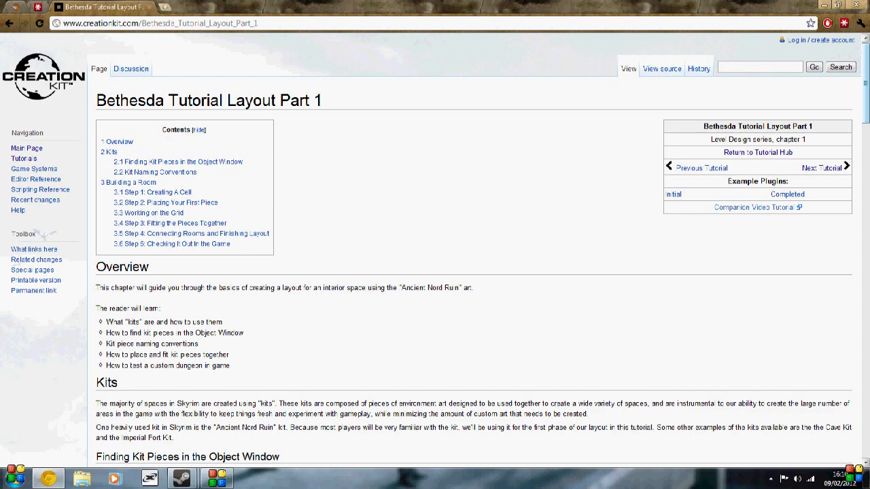
{"action": "scroll", "coordinate": [435, 249], "scroll_direction": "down", "scroll_amount": 1}
{"action": "scroll", "coordinate": [435, 249], "scroll_direction": "up", "scroll_amount": 1}
{"action": "left_click", "coordinate": [5, 25]}
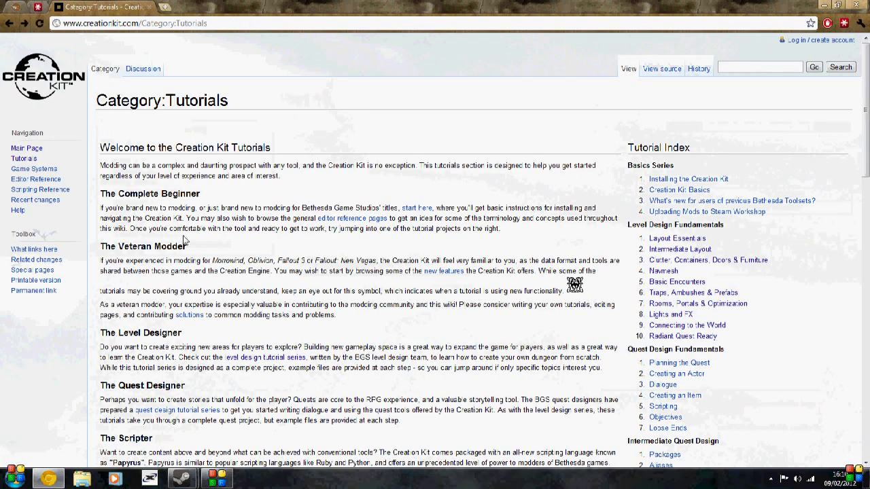
{"action": "left_click", "coordinate": [265, 358]}
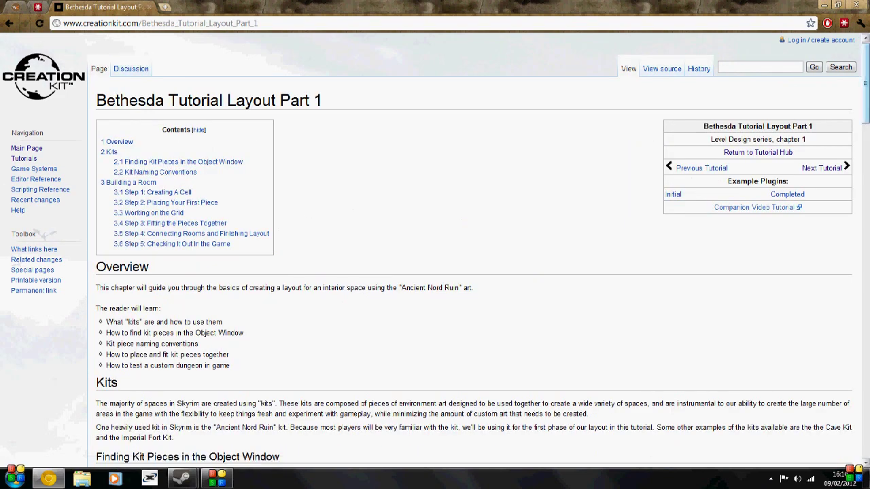
{"action": "scroll", "coordinate": [435, 272], "scroll_direction": "down", "scroll_amount": 3}
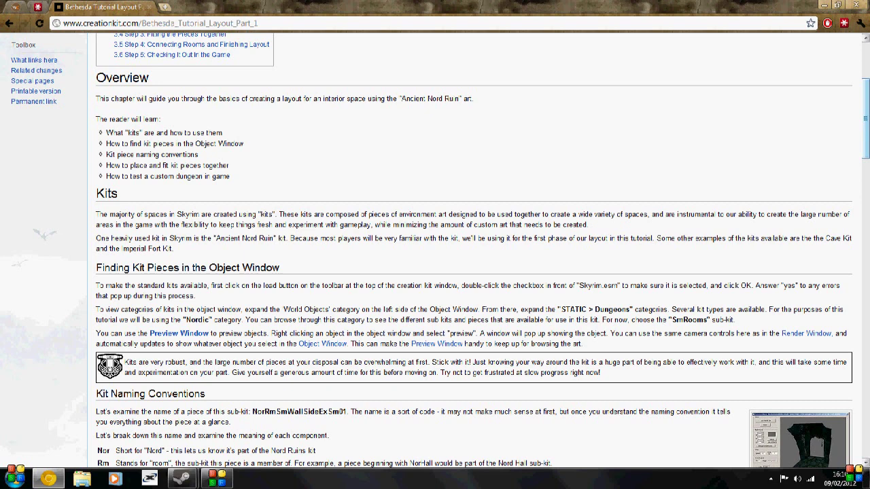
{"action": "scroll", "coordinate": [833, 127], "scroll_direction": "up", "scroll_amount": 3}
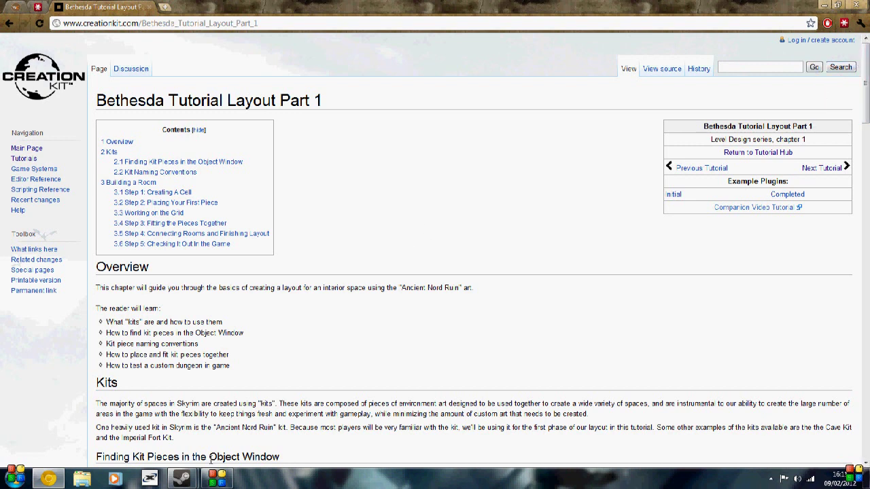
Launch Creation Kit from Favorites in the Steam library.
{"action": "left_click", "coordinate": [136, 430]}
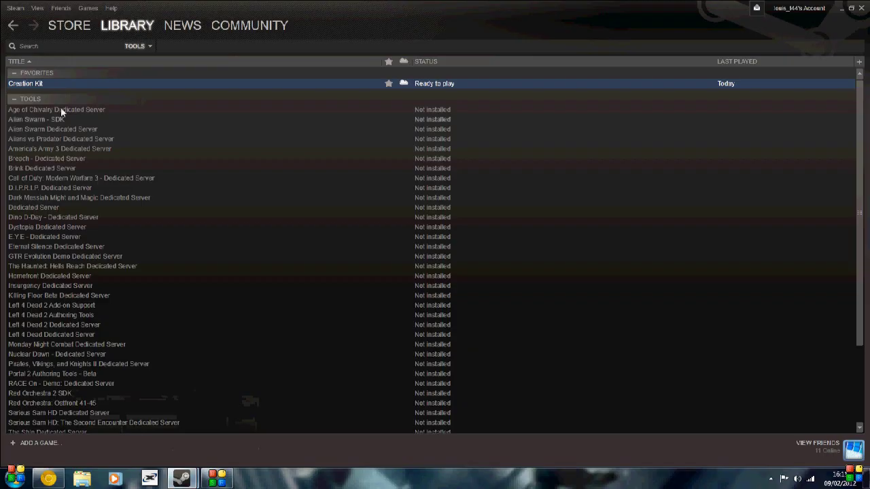
{"action": "double_click", "coordinate": [29, 83]}
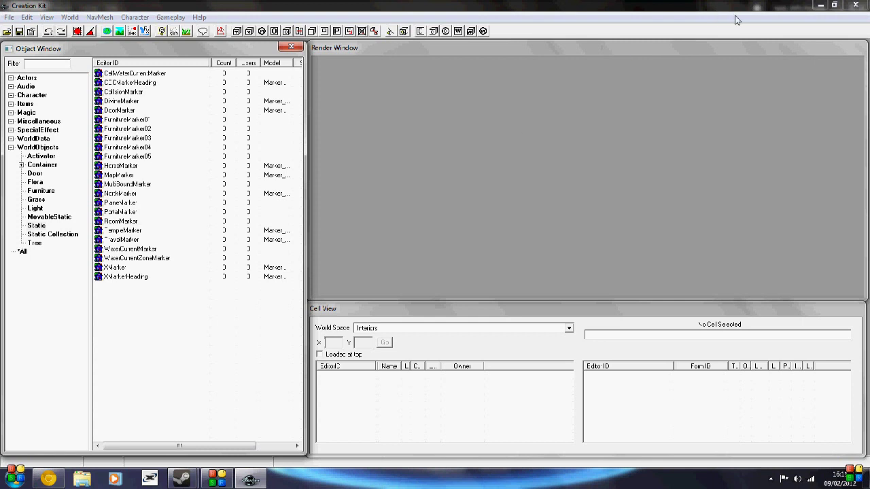
Check Skyrim.esm under File > Data, load it, and accept all warnings with 'Yes to all'.
{"action": "left_click", "coordinate": [759, 155]}
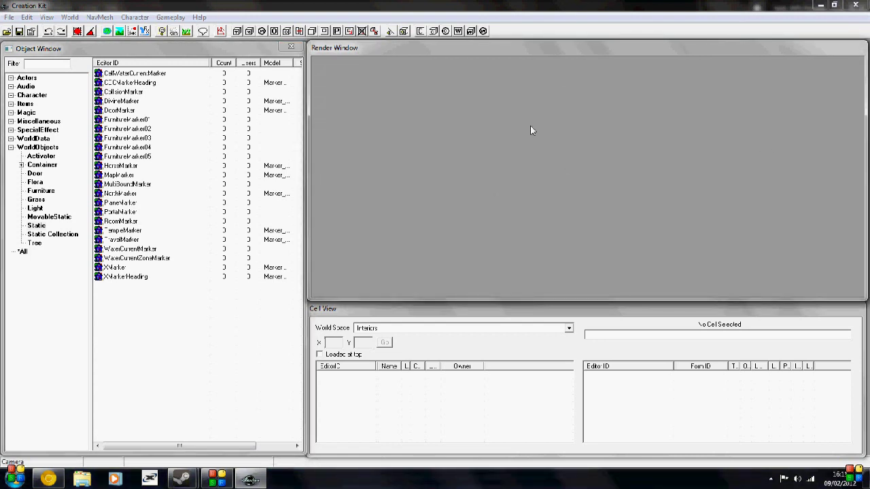
{"action": "left_click", "coordinate": [9, 17]}
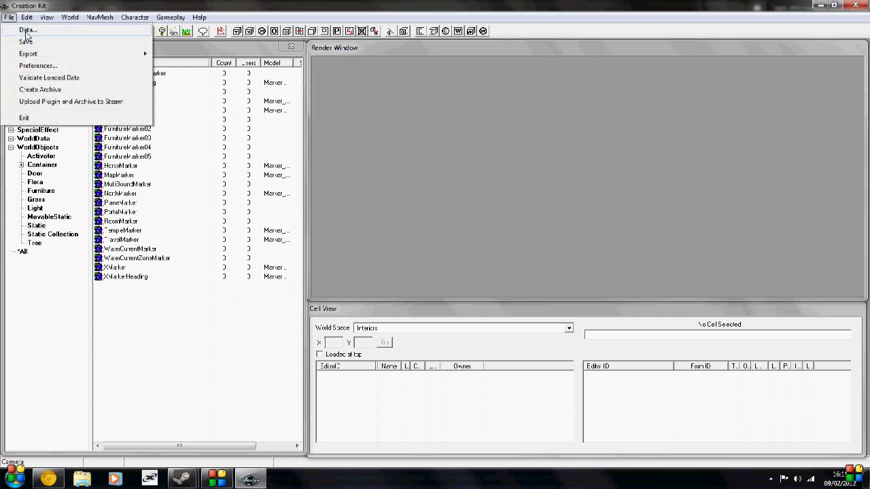
{"action": "left_click", "coordinate": [27, 29]}
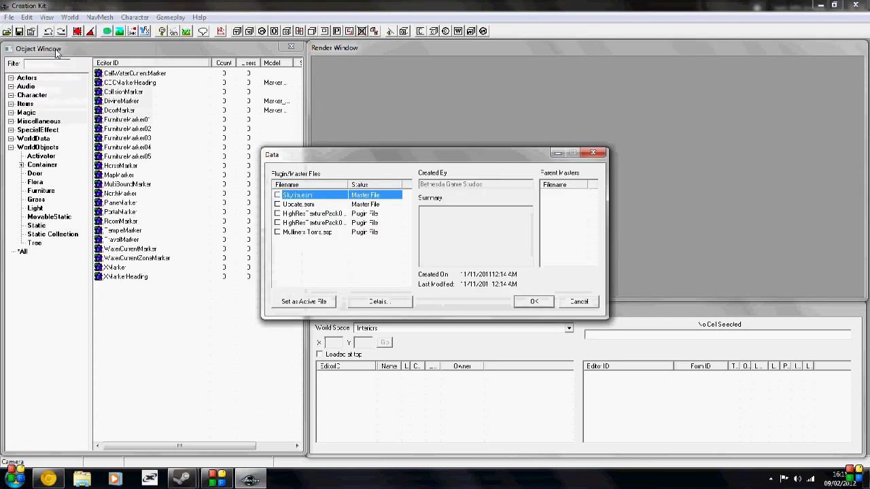
{"action": "double_click", "coordinate": [287, 196]}
{"action": "left_click", "coordinate": [530, 302]}
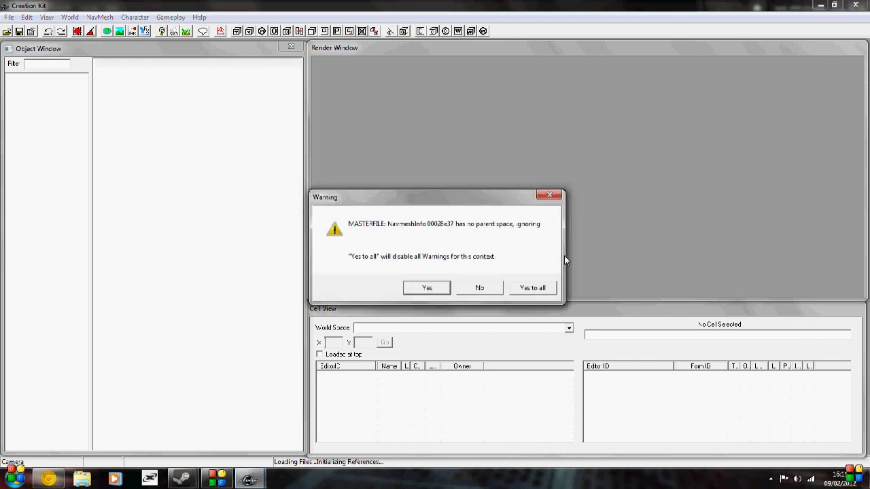
{"action": "left_click", "coordinate": [540, 288]}
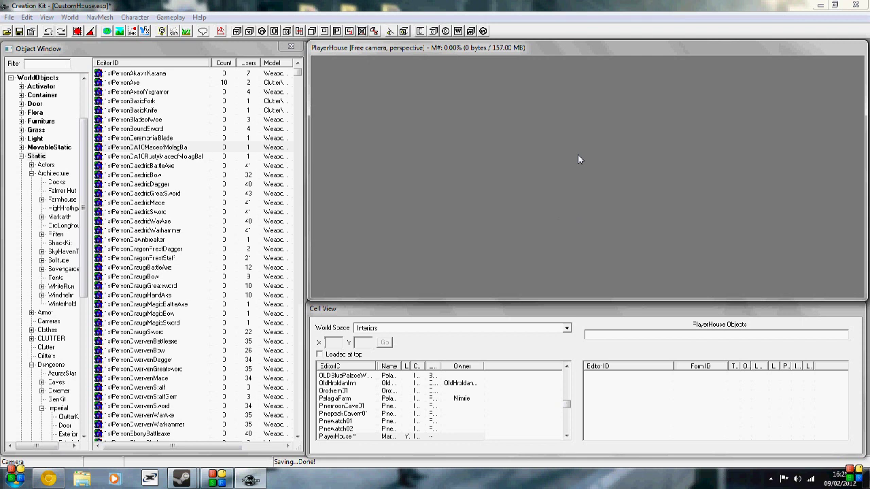
{"action": "left_click", "coordinate": [85, 49]}
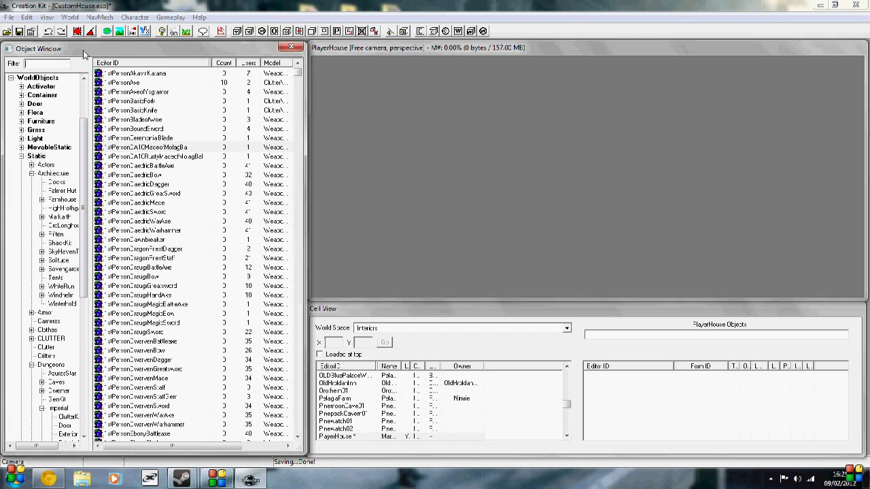
{"action": "left_click", "coordinate": [204, 285]}
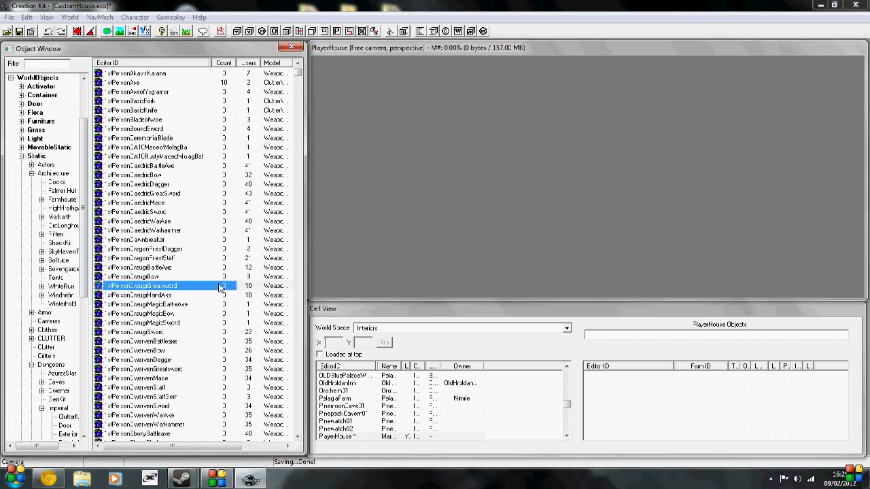
{"action": "left_click", "coordinate": [144, 149]}
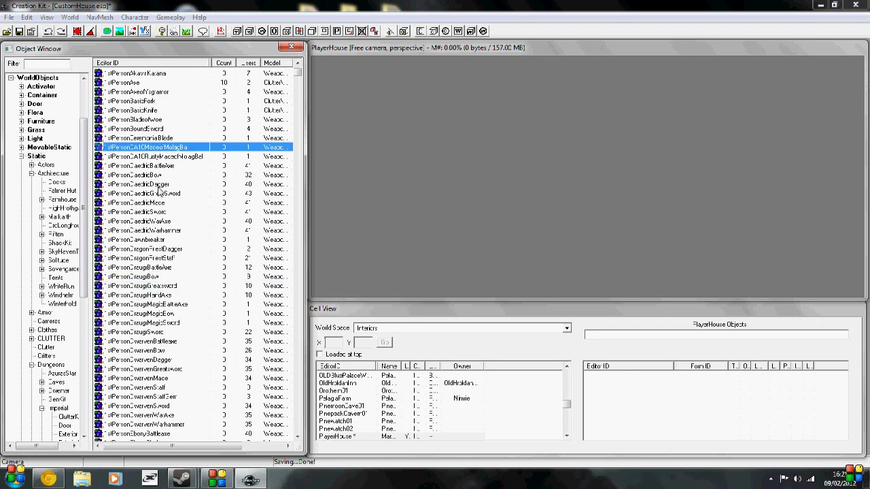
{"action": "left_click", "coordinate": [43, 64]}
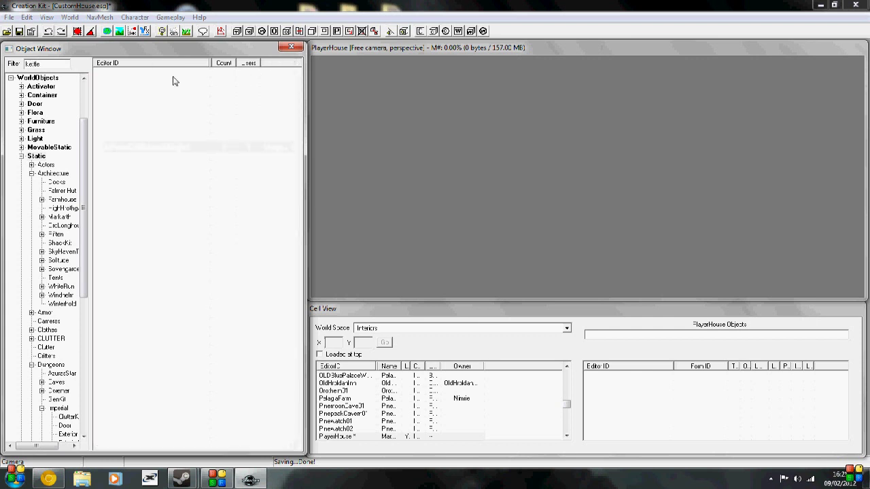
{"action": "left_click_drag", "start_coordinate": [84, 170], "coordinate": [85, 301]}
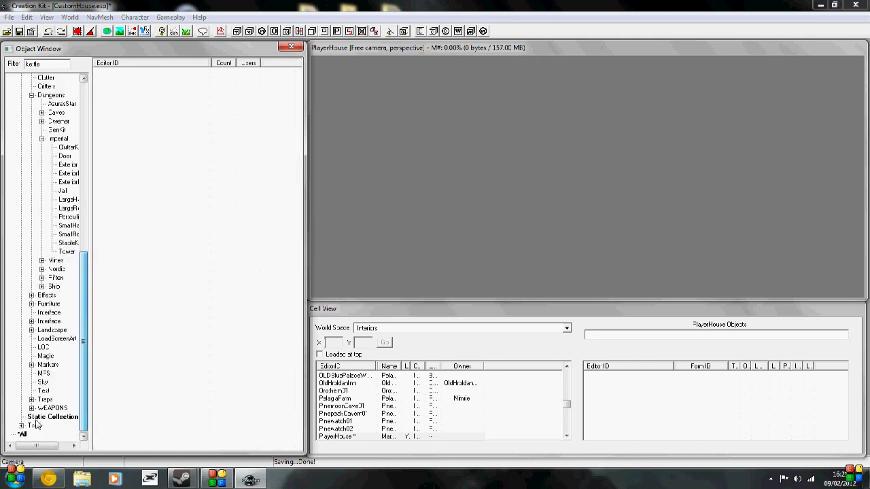
{"action": "left_click", "coordinate": [22, 434]}
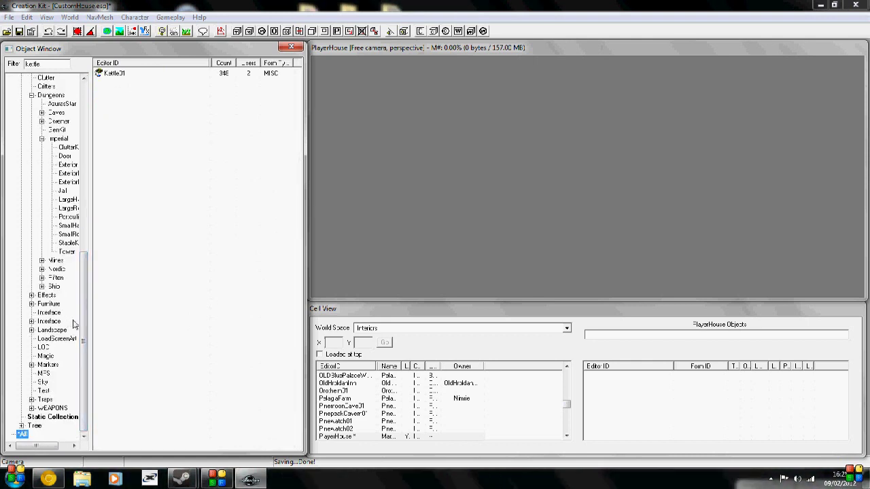
{"action": "scroll", "coordinate": [48, 204], "scroll_direction": "up", "scroll_amount": 15}
{"action": "double_click", "coordinate": [32, 63]}
{"action": "key", "text": "BackSpace"}
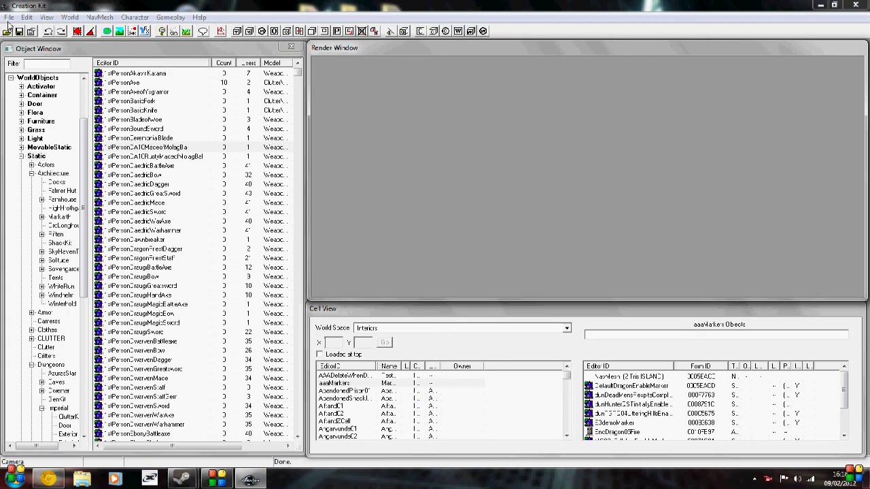
Save the plugin as CustomHouse.esp in Skyrim's Data folder.
{"action": "left_click", "coordinate": [9, 17]}
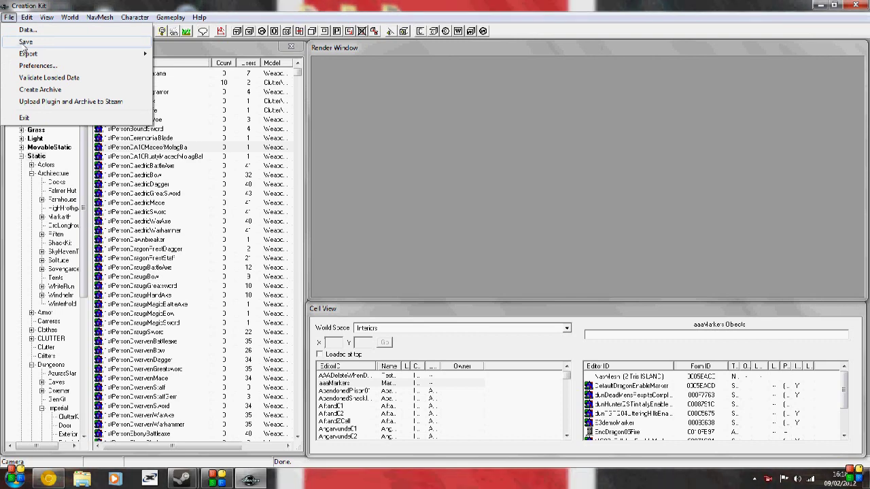
{"action": "left_click", "coordinate": [24, 43]}
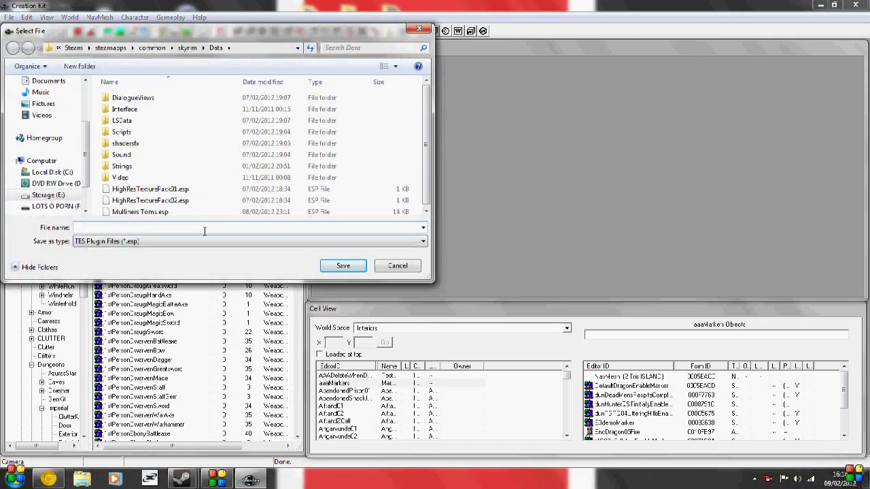
{"action": "type", "text": "CustomHouse"}
{"action": "key", "text": "Return"}
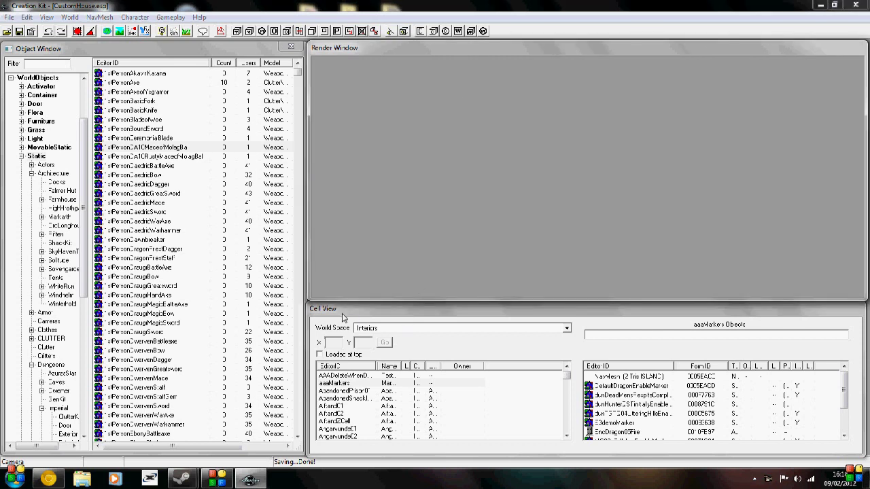
{"action": "left_click", "coordinate": [327, 329]}
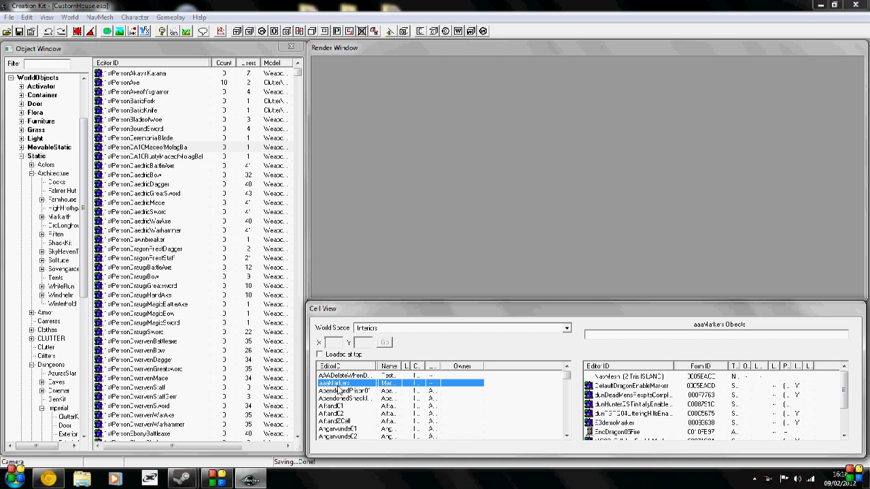
Duplicate the aaaMarkers cell and rename the aaaMarkersCOPY0000 copy to PlayerHouse.
{"action": "right_click", "coordinate": [342, 384]}
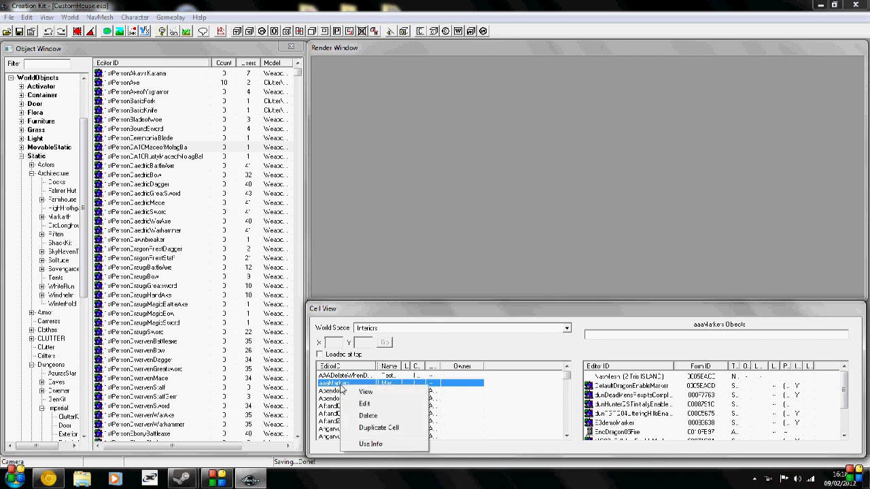
{"action": "left_click", "coordinate": [379, 428]}
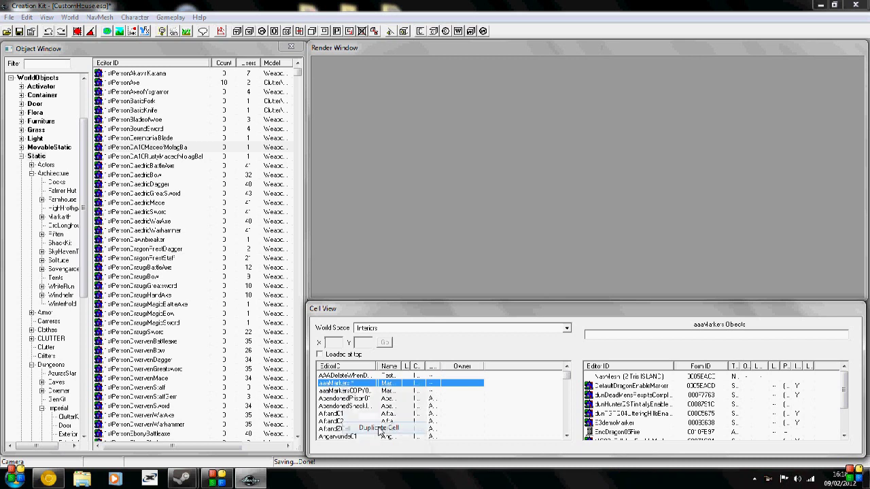
{"action": "left_click", "coordinate": [359, 392]}
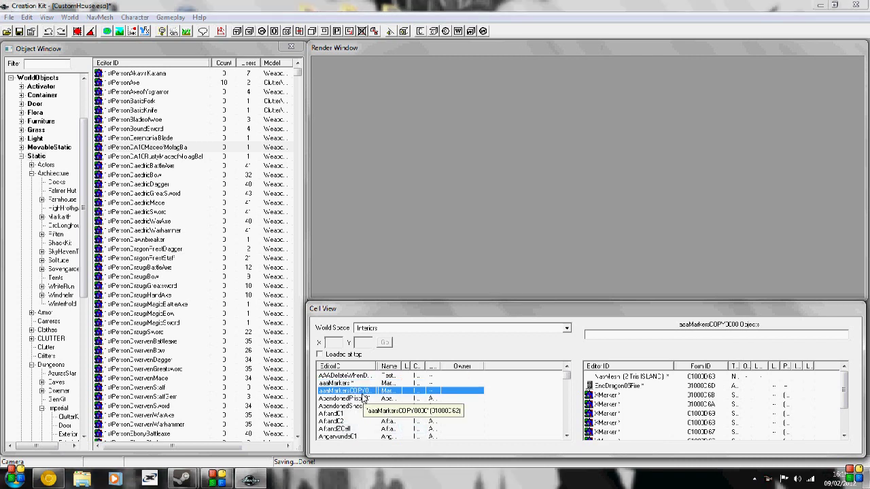
{"action": "left_click", "coordinate": [364, 393]}
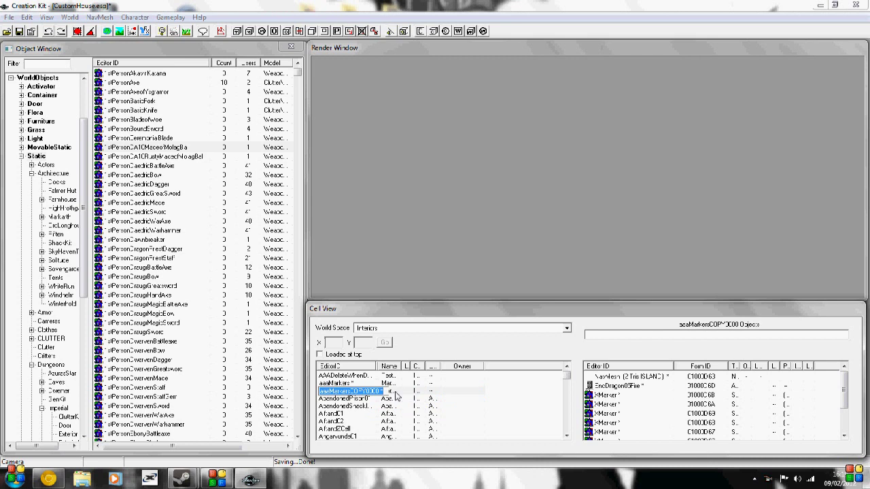
{"action": "type", "text": "PlayerHouse"}
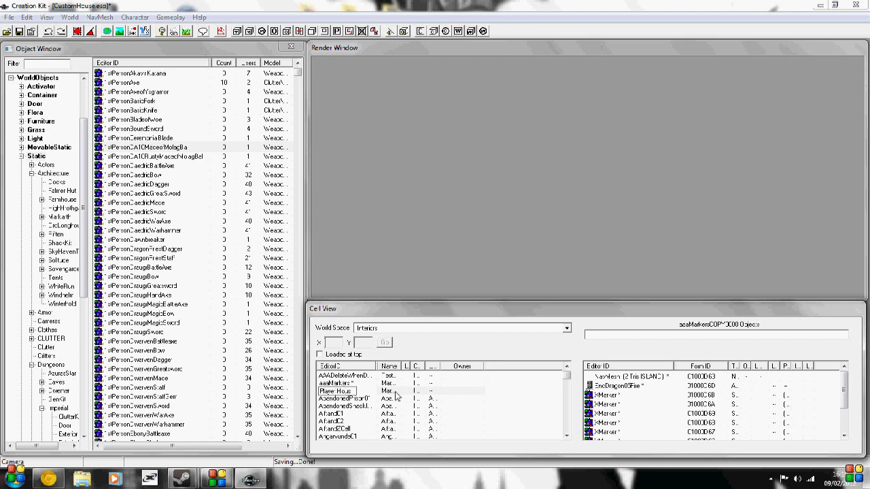
{"action": "left_click", "coordinate": [357, 407]}
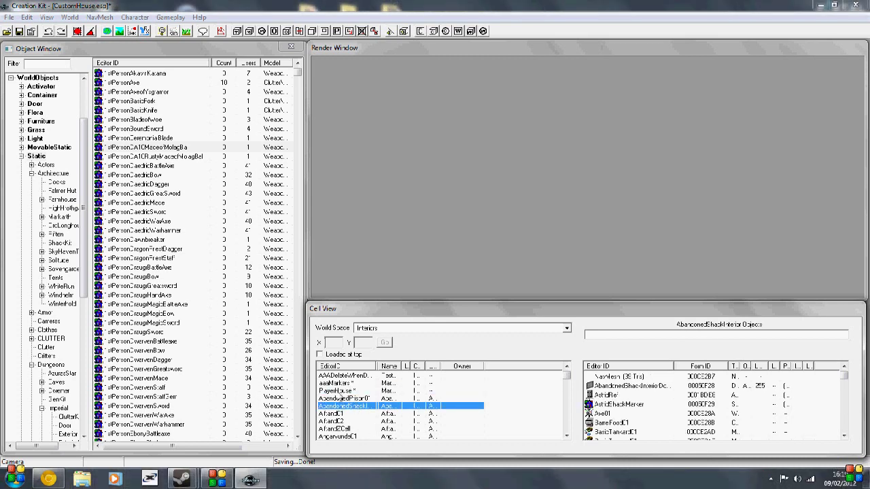
{"action": "left_click", "coordinate": [340, 392]}
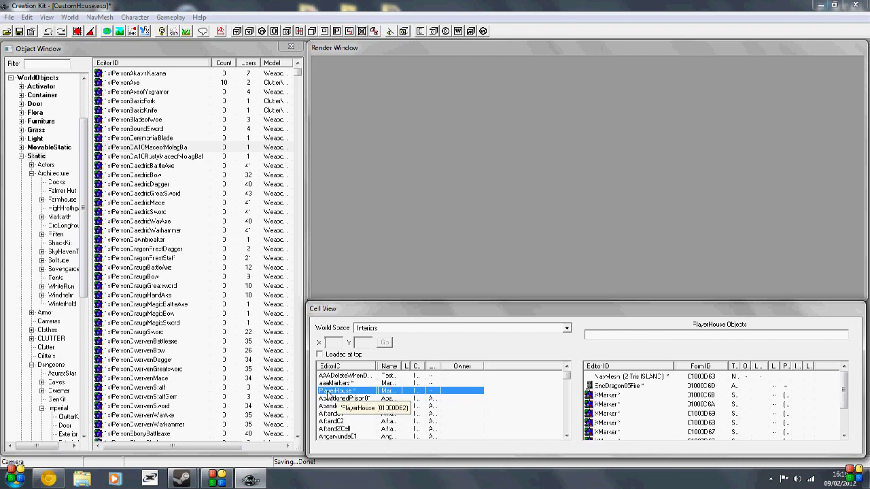
Load PlayerHouse, delete a selected group of its objects, then undo the deletion.
{"action": "double_click", "coordinate": [333, 391]}
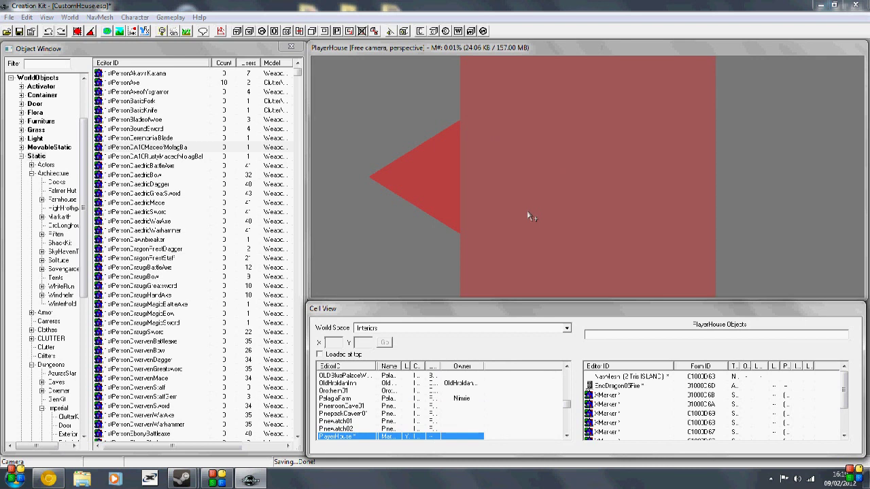
{"action": "left_click_drag", "start_coordinate": [841, 392], "coordinate": [846, 422]}
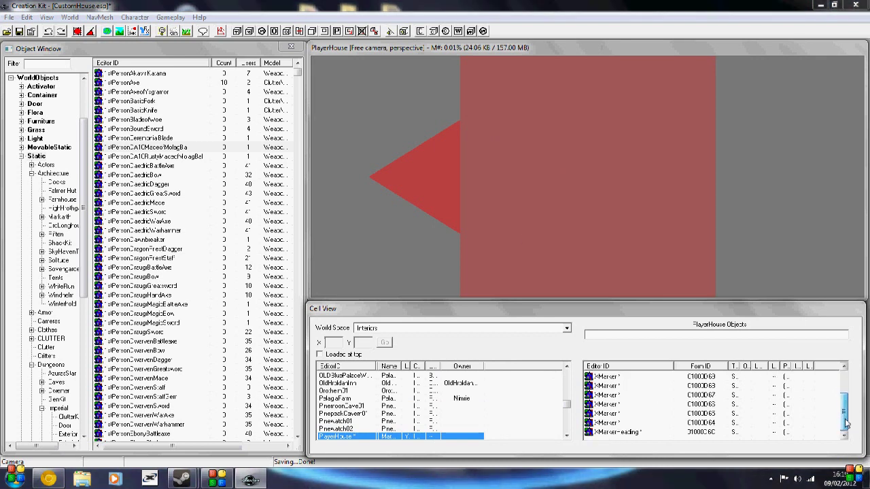
{"action": "left_click", "coordinate": [579, 265]}
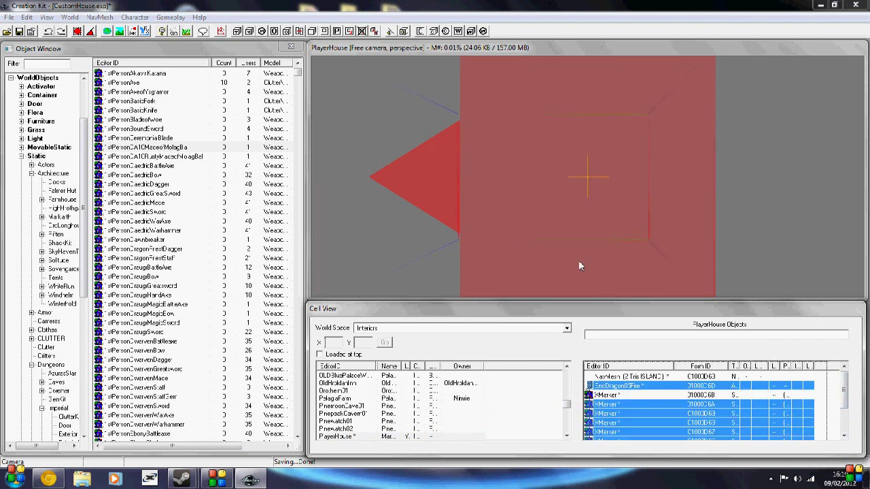
{"action": "right_click", "coordinate": [660, 408]}
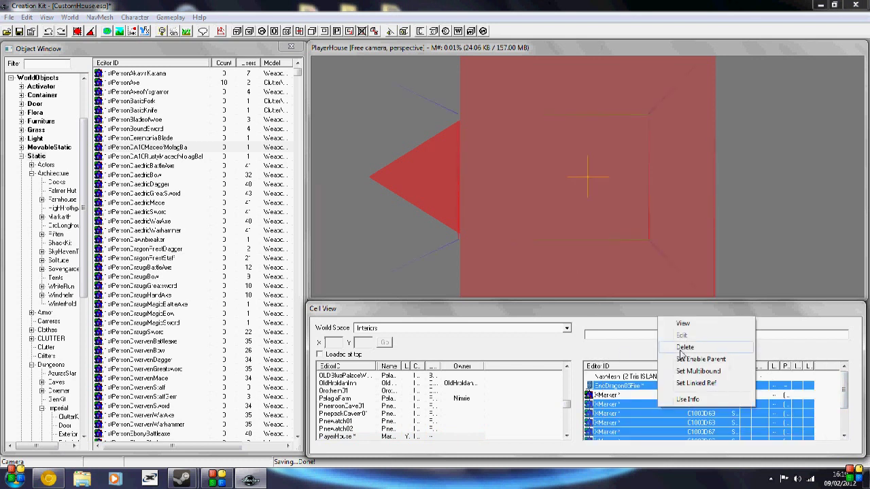
{"action": "left_click", "coordinate": [681, 348]}
{"action": "left_click", "coordinate": [446, 271]}
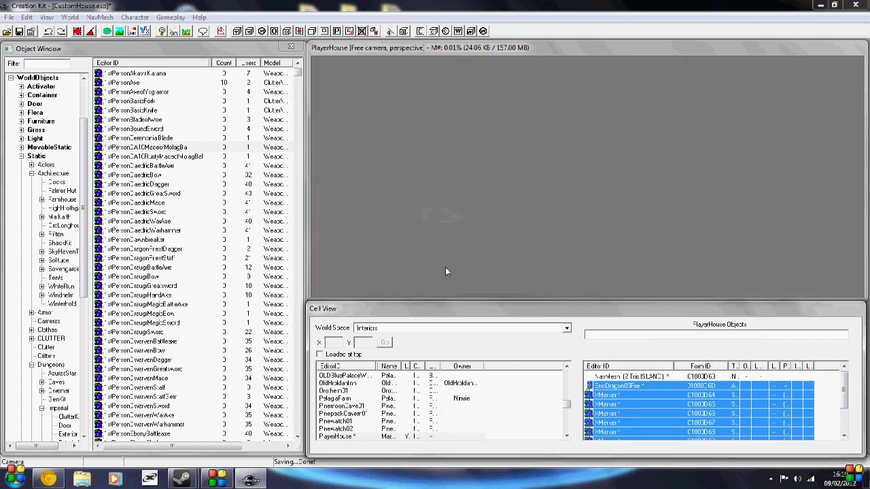
{"action": "left_click", "coordinate": [827, 422]}
{"action": "left_click_drag", "start_coordinate": [840, 394], "coordinate": [843, 444]}
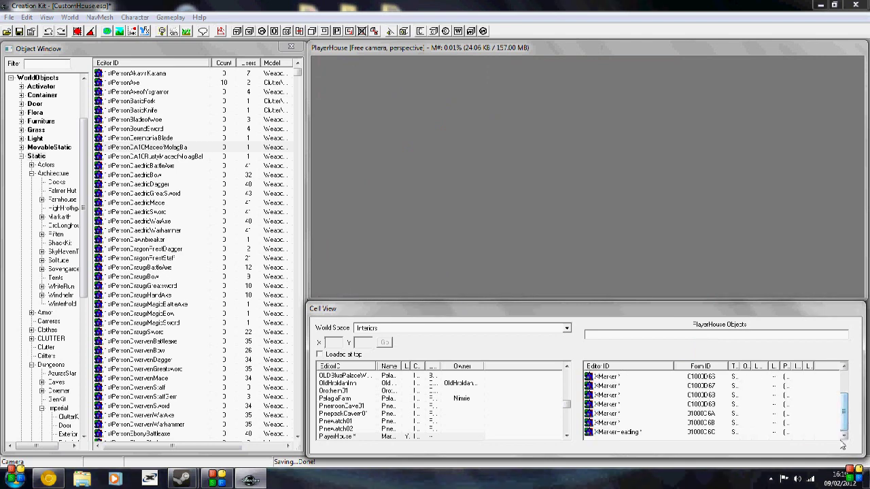
{"action": "key", "text": "ctrl+z"}
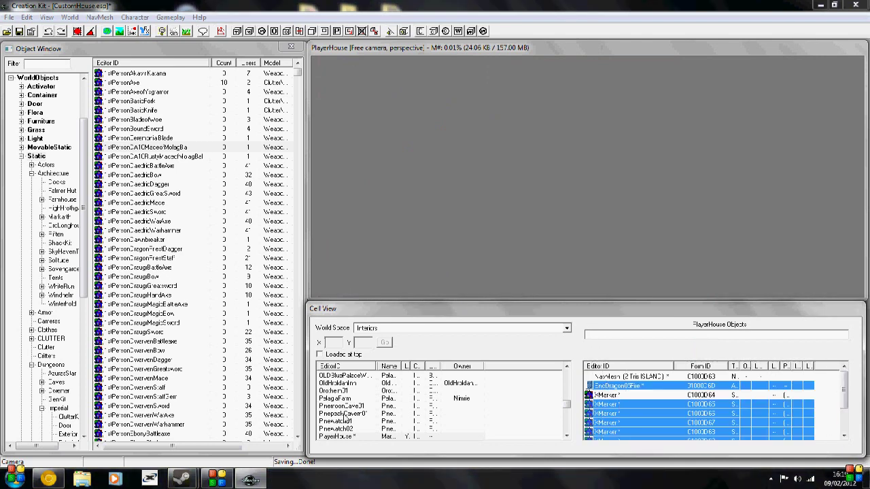
Reload PlayerHouse and delete both its remaining NavMesh and XMarker objects.
{"action": "left_click", "coordinate": [341, 407]}
{"action": "double_click", "coordinate": [338, 409]}
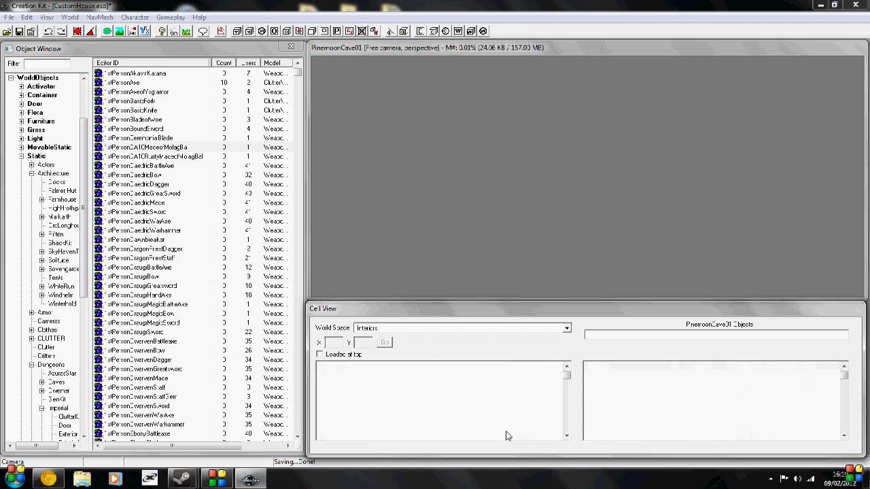
{"action": "left_click", "coordinate": [364, 408]}
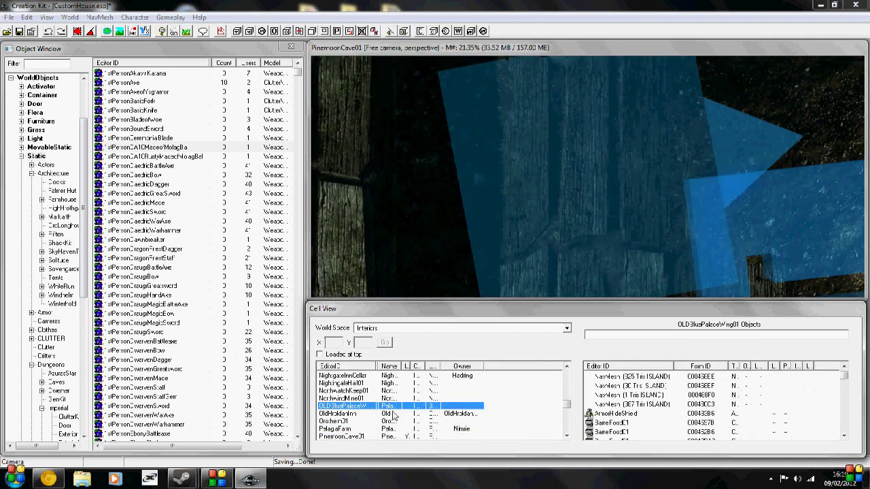
{"action": "key", "text": "Down"}
{"action": "key", "text": "Down"}
{"action": "key", "text": "Down"}
{"action": "key", "text": "Down"}
{"action": "key", "text": "Down"}
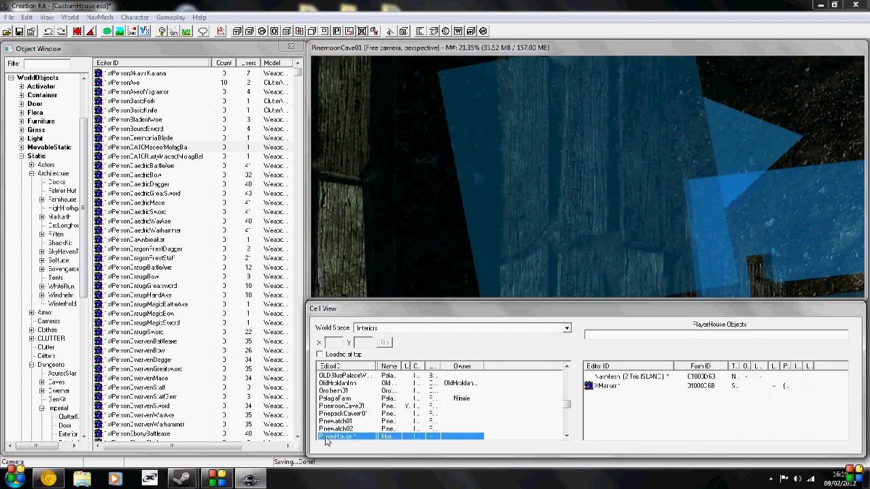
{"action": "double_click", "coordinate": [328, 437]}
{"action": "left_click", "coordinate": [615, 376]}
{"action": "left_click", "coordinate": [618, 384], "text": "shift"}
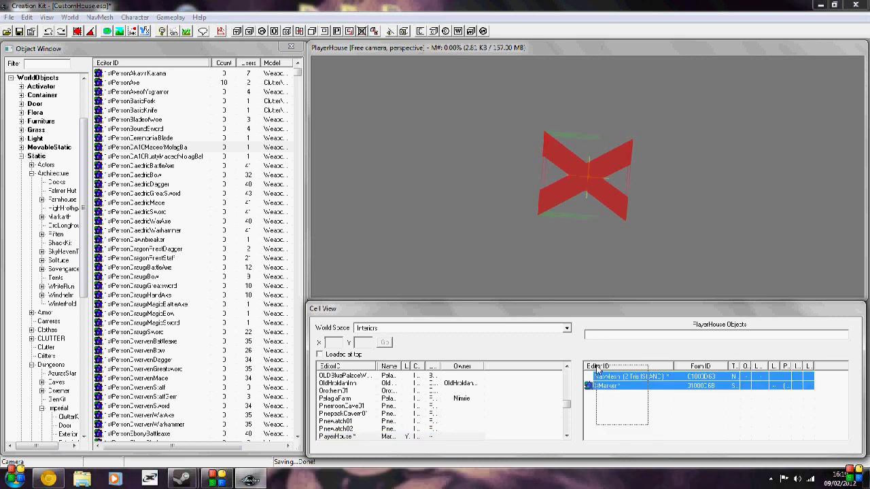
{"action": "key", "text": "Delete"}
{"action": "key", "text": "Return"}
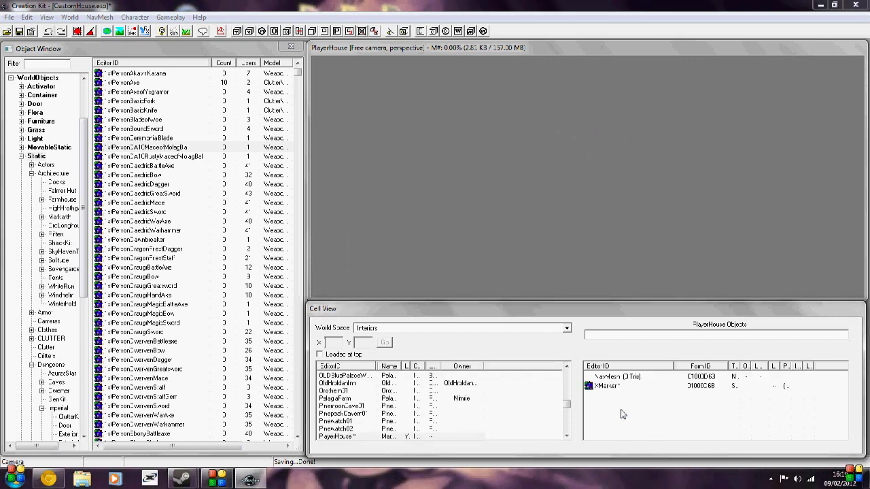
Compare with the Pinewatch02 cell, then reopen the now-empty PlayerHouse cell.
{"action": "double_click", "coordinate": [326, 430]}
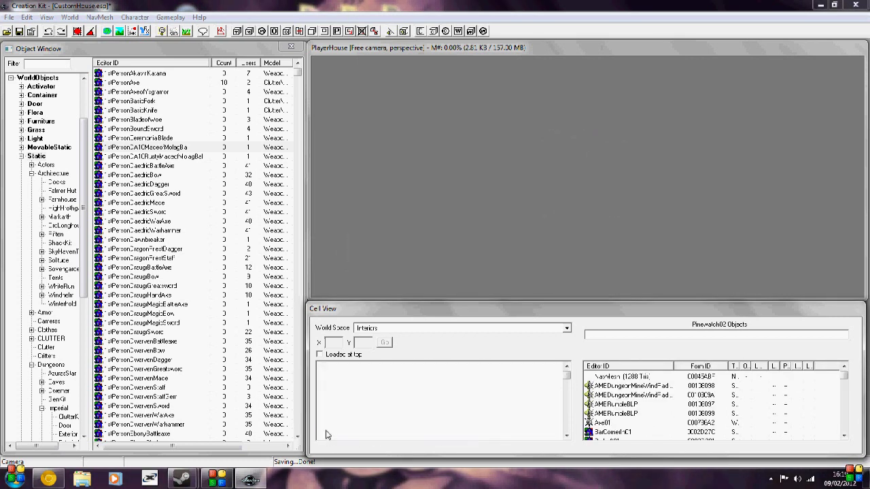
{"action": "scroll", "coordinate": [434, 418], "scroll_direction": "down", "scroll_amount": 1}
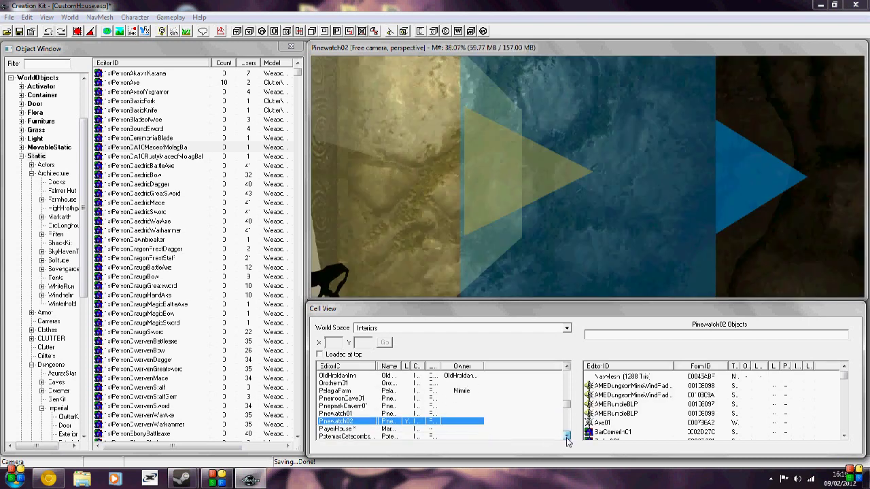
{"action": "double_click", "coordinate": [326, 421]}
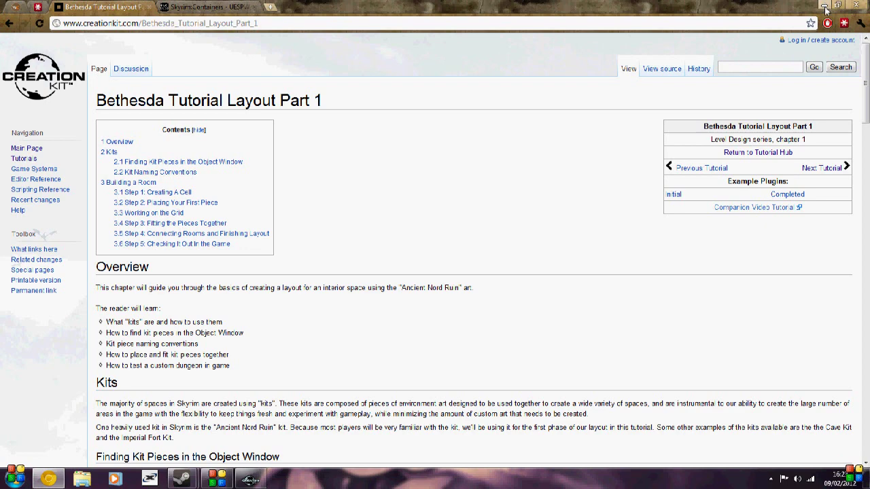
{"action": "left_click", "coordinate": [250, 480]}
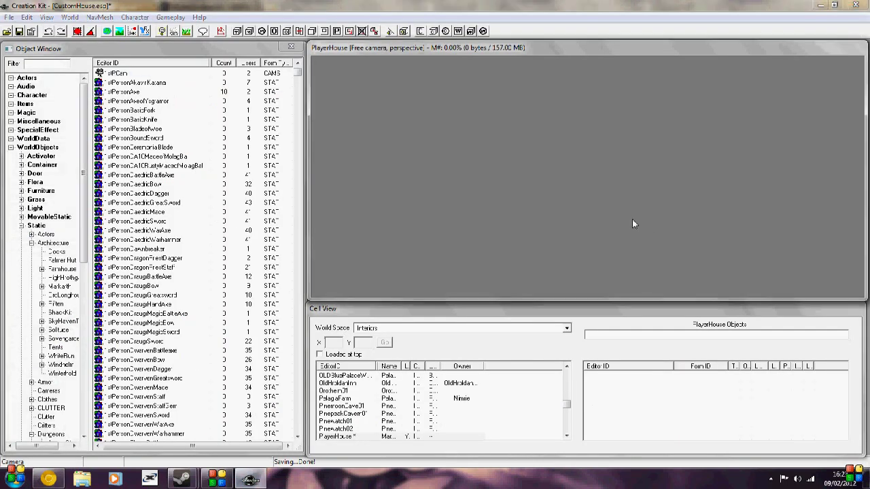
Expand WorldObjects and the Static category in the Object Window tree.
{"action": "mouse_move", "coordinate": [51, 481]}
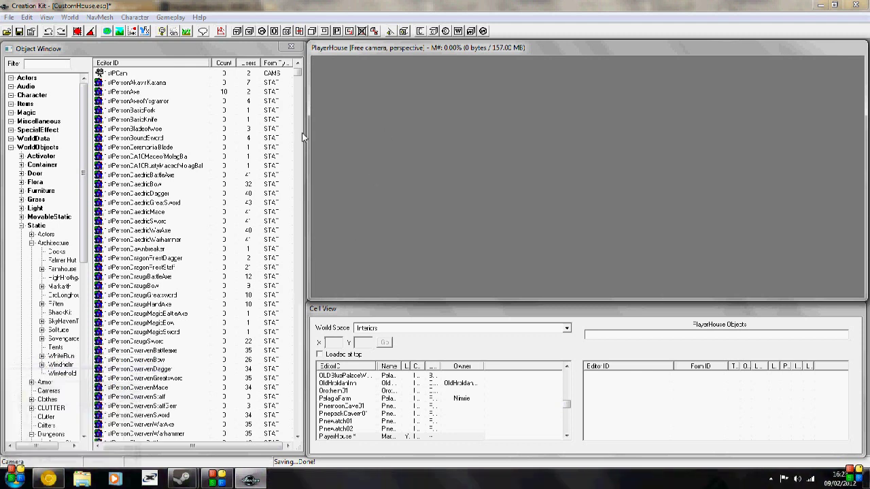
{"action": "left_click", "coordinate": [84, 140]}
{"action": "scroll", "coordinate": [84, 140], "scroll_direction": "down", "scroll_amount": 1}
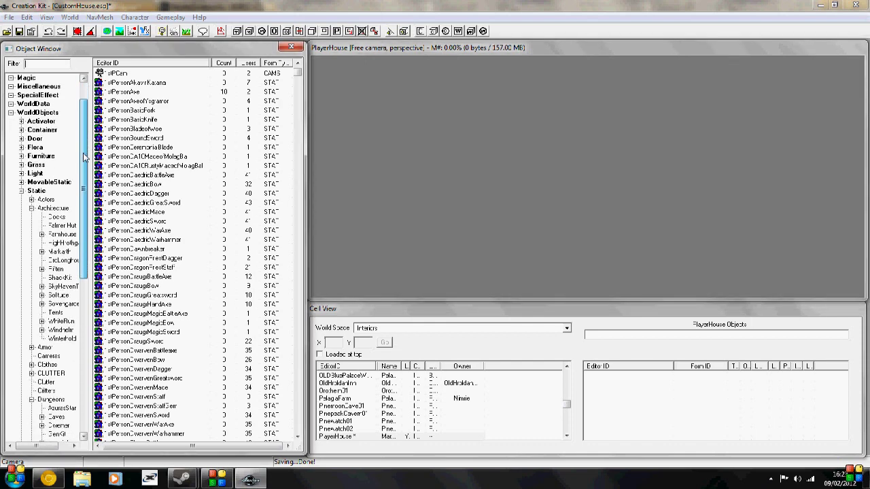
{"action": "scroll", "coordinate": [61, 190], "scroll_direction": "up", "scroll_amount": 1}
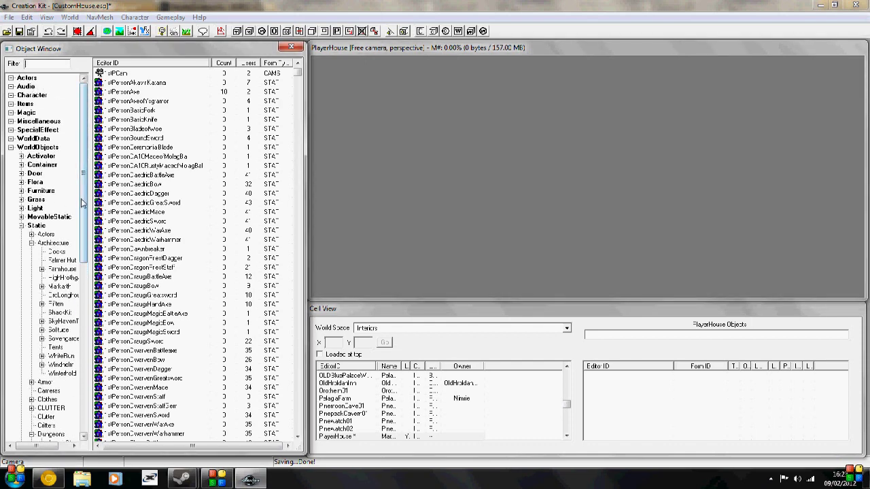
{"action": "scroll", "coordinate": [31, 231], "scroll_direction": "down", "scroll_amount": 10}
{"action": "scroll", "coordinate": [24, 235], "scroll_direction": "up", "scroll_amount": 10}
{"action": "left_click", "coordinate": [21, 225]}
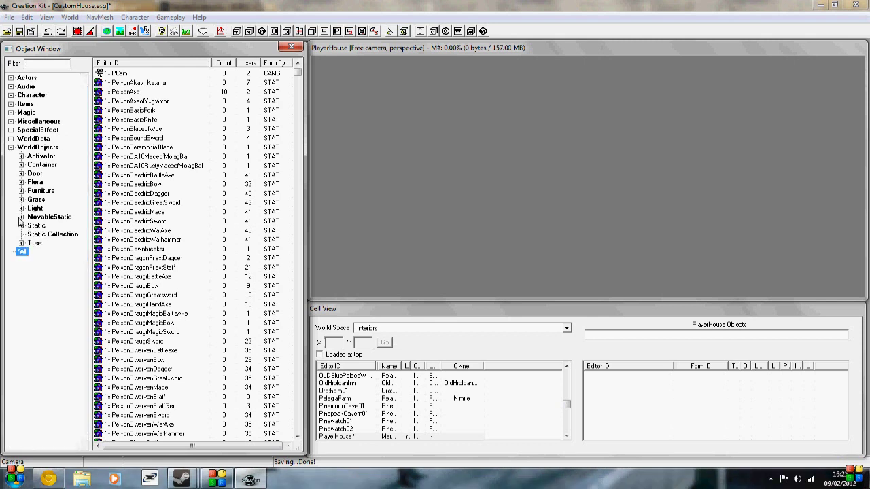
{"action": "left_click", "coordinate": [11, 147]}
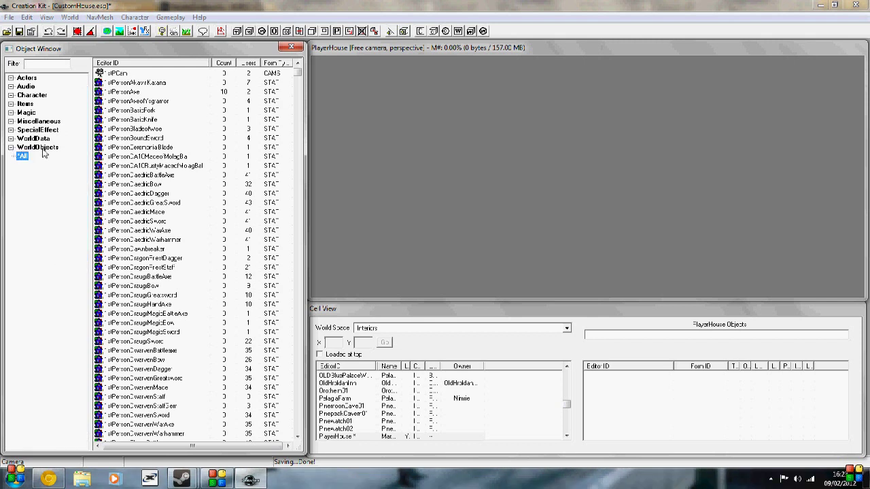
{"action": "left_click", "coordinate": [36, 150]}
{"action": "left_click", "coordinate": [10, 147]}
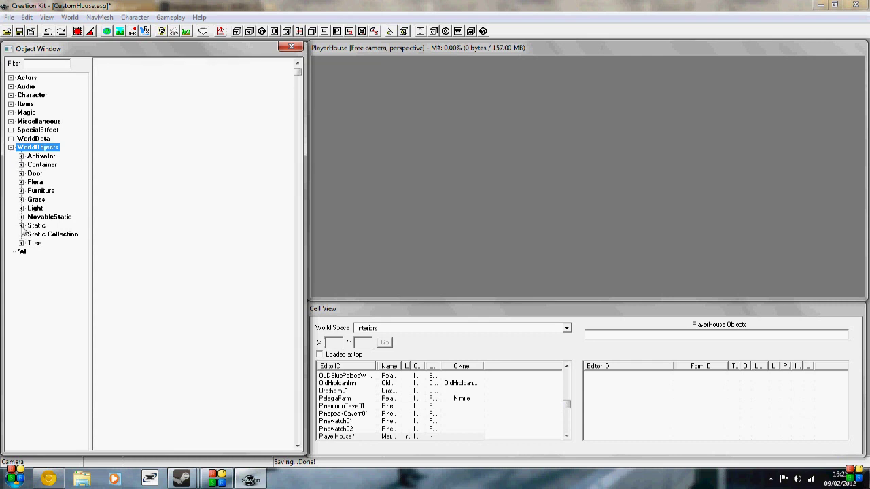
{"action": "double_click", "coordinate": [34, 225]}
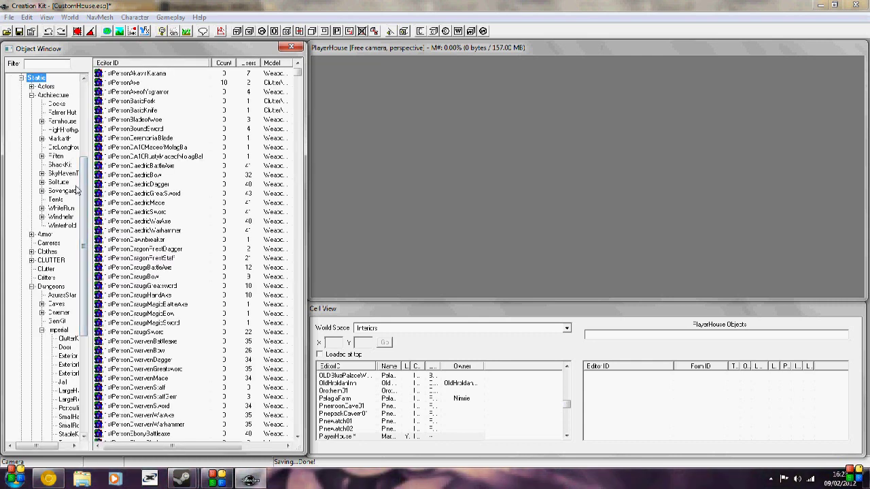
{"action": "left_click_drag", "start_coordinate": [81, 216], "coordinate": [81, 212]}
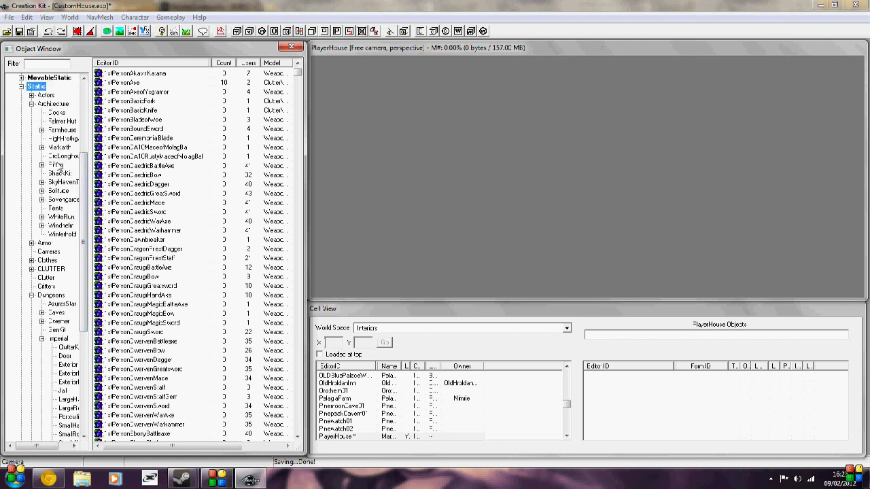
List the Architecture > Farmhouse > Interior pieces and check FarmEMiddle01's model.
{"action": "left_click", "coordinate": [60, 131]}
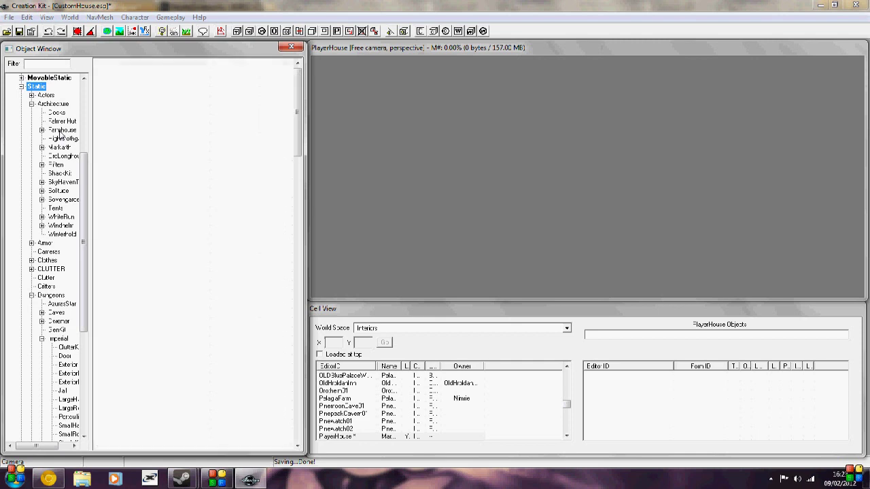
{"action": "left_click", "coordinate": [42, 129]}
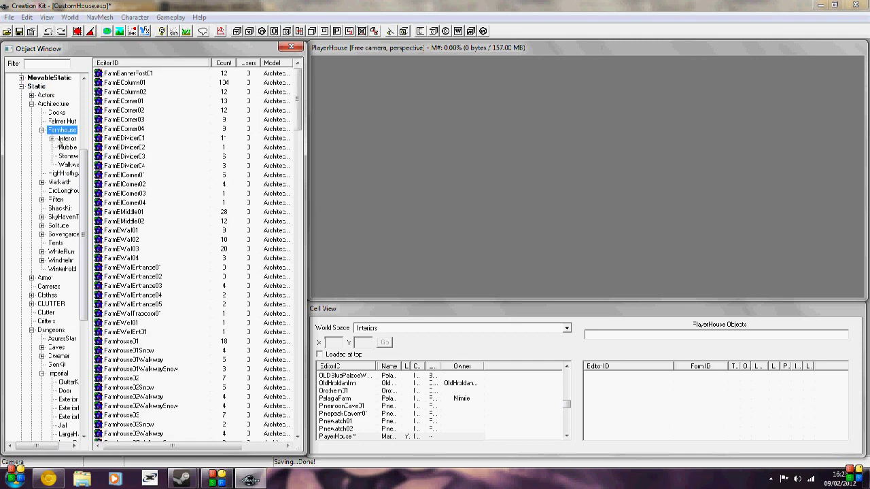
{"action": "left_click", "coordinate": [66, 138]}
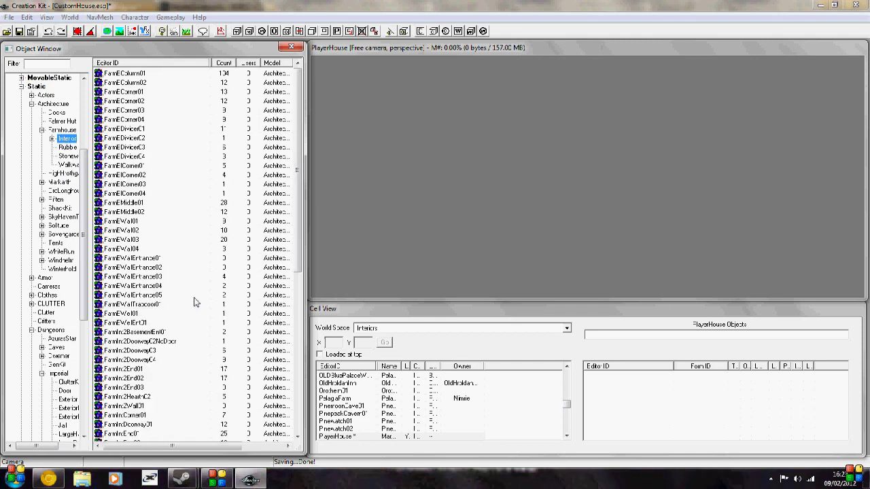
{"action": "scroll", "coordinate": [87, 193], "scroll_direction": "up", "scroll_amount": 1}
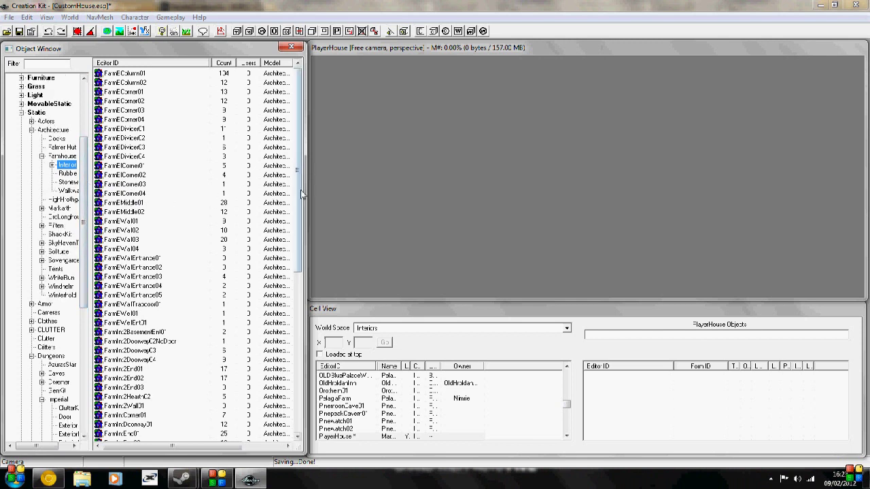
{"action": "left_click", "coordinate": [42, 63]}
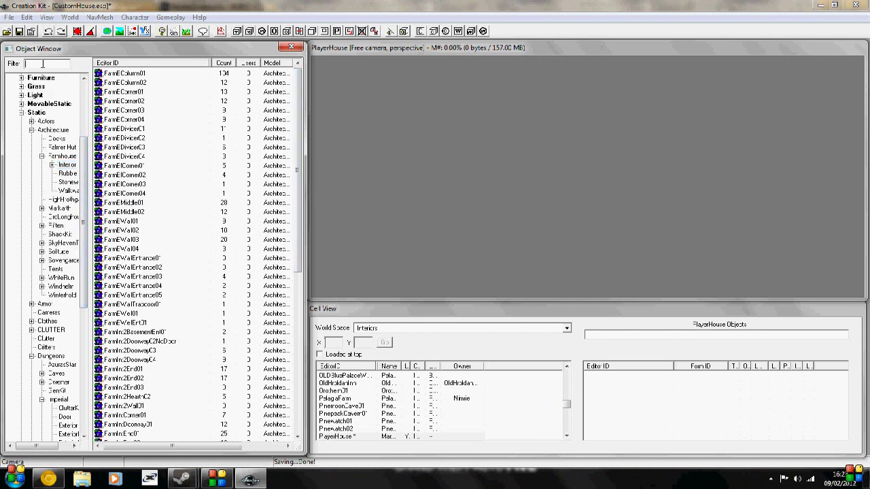
{"action": "left_click", "coordinate": [67, 165]}
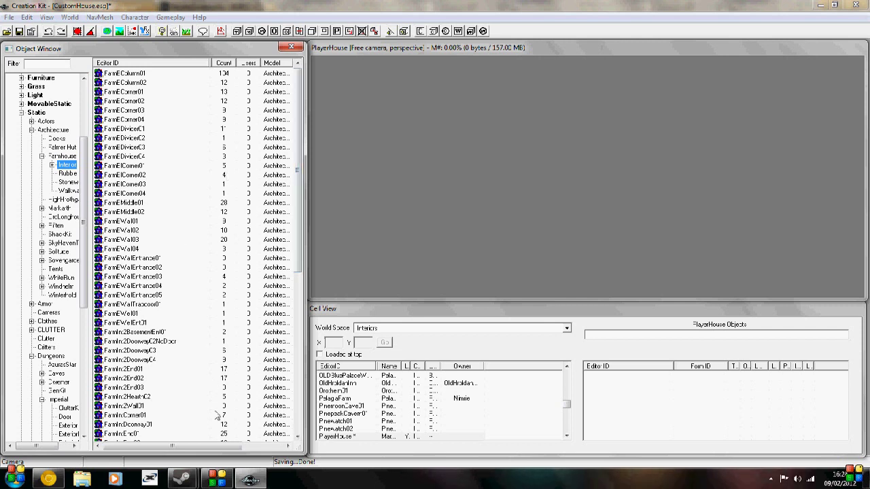
{"action": "left_click", "coordinate": [272, 203]}
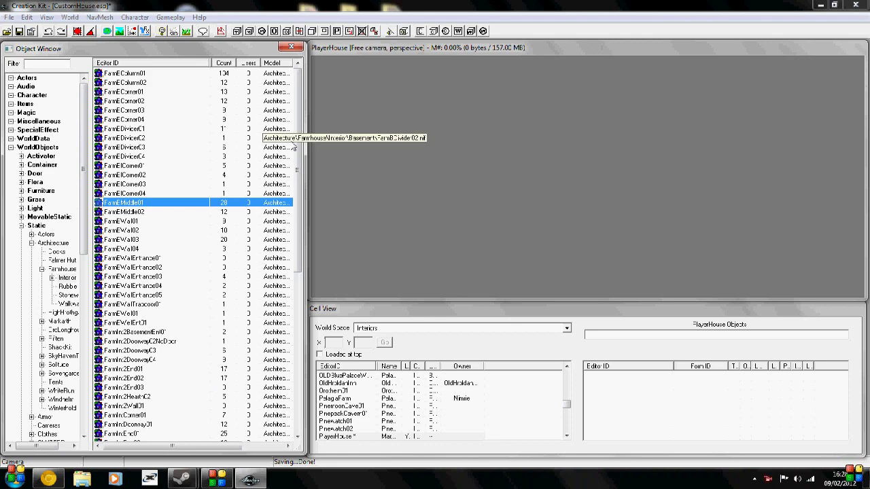
Glance at the layout tutorial in Chrome, then return to Creation Kit.
{"action": "left_click", "coordinate": [49, 479]}
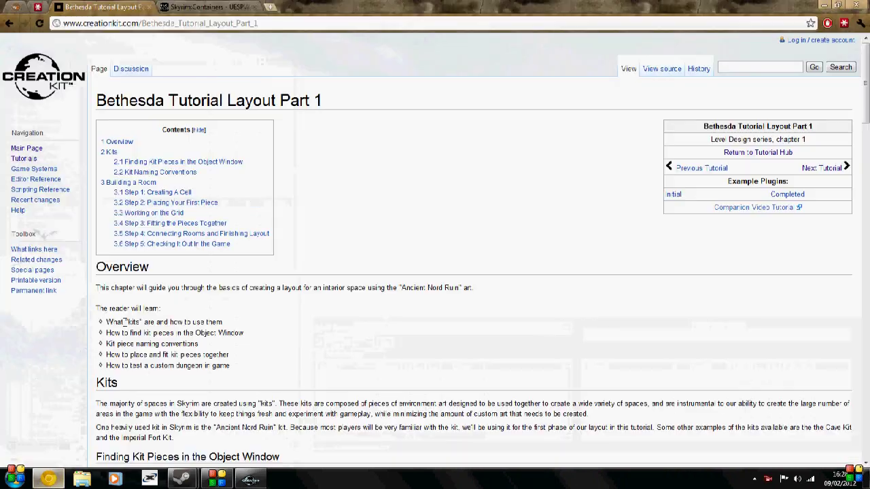
{"action": "scroll", "coordinate": [435, 272], "scroll_direction": "down", "scroll_amount": 2}
{"action": "scroll", "coordinate": [434, 271], "scroll_direction": "up", "scroll_amount": 2}
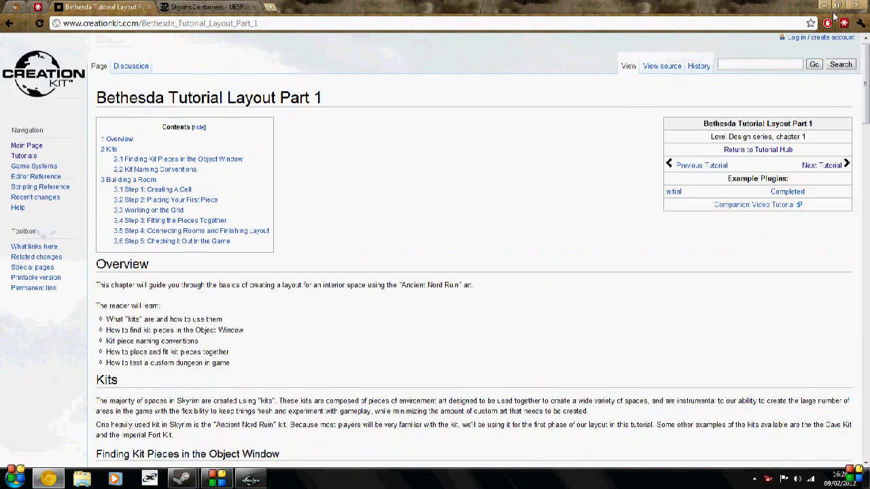
{"action": "left_click", "coordinate": [823, 5]}
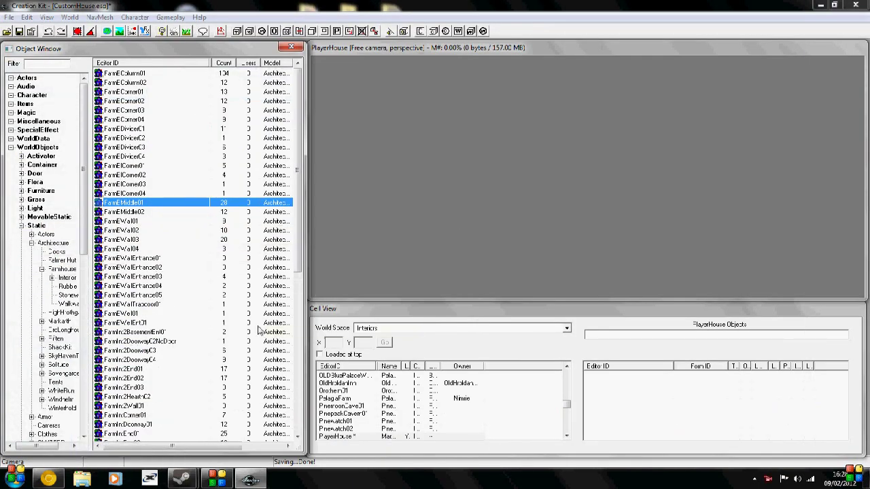
{"action": "scroll", "coordinate": [295, 223], "scroll_direction": "down", "scroll_amount": 1}
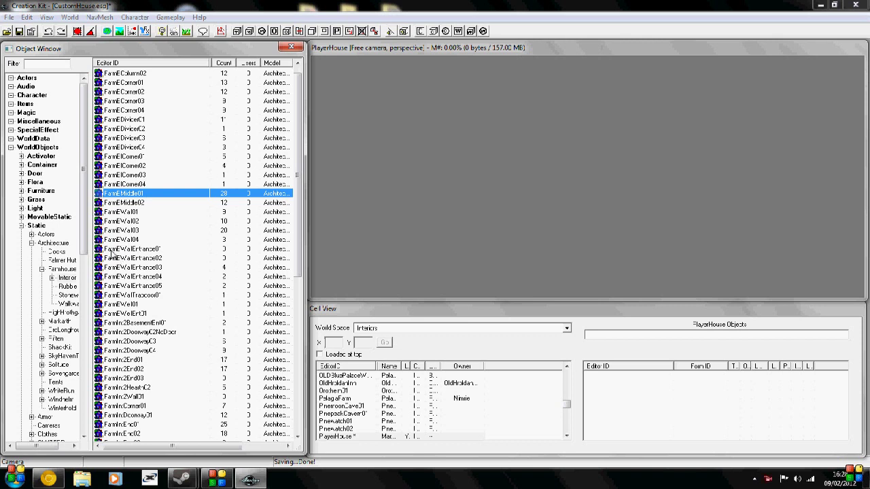
{"action": "left_click", "coordinate": [113, 251]}
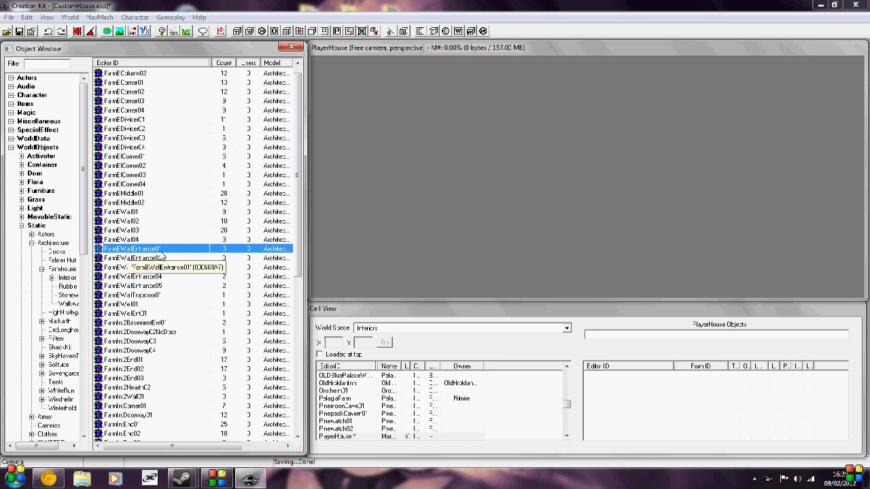
{"action": "left_click", "coordinate": [168, 287]}
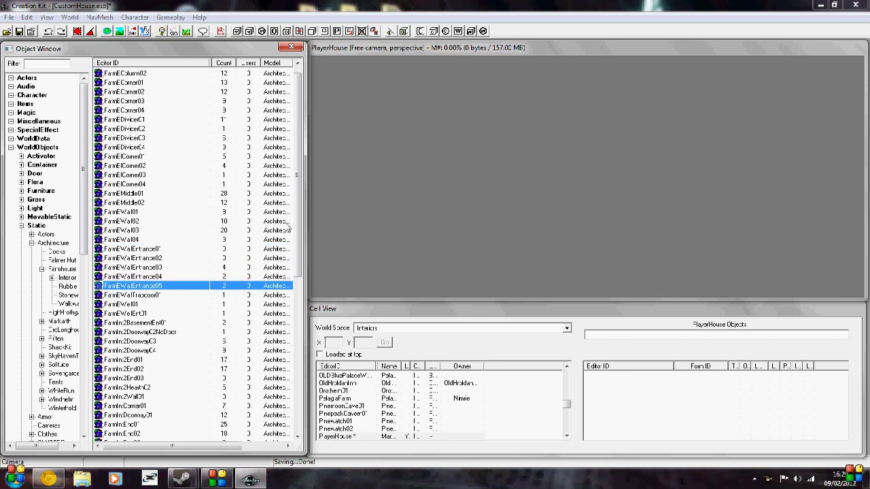
{"action": "scroll", "coordinate": [288, 231], "scroll_direction": "down", "scroll_amount": 3}
{"action": "left_click_drag", "start_coordinate": [285, 248], "coordinate": [292, 286]}
{"action": "left_click", "coordinate": [291, 286]}
{"action": "scroll", "coordinate": [297, 307], "scroll_direction": "down", "scroll_amount": 3}
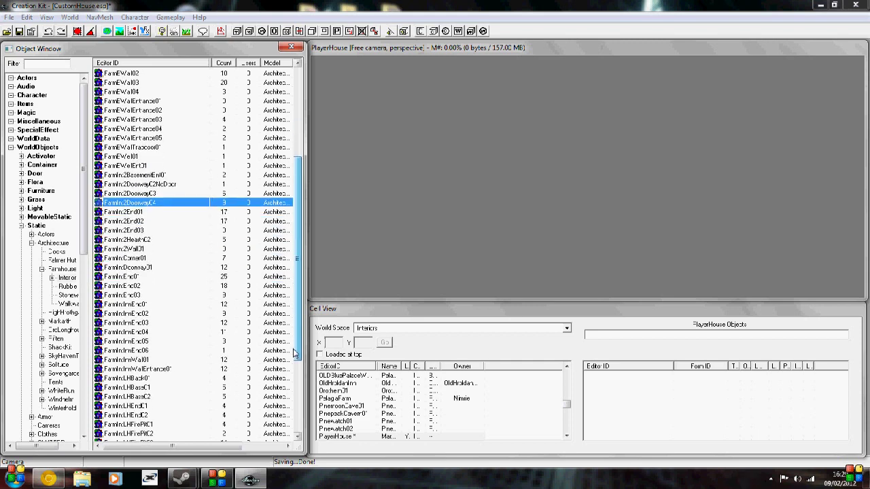
{"action": "left_click_drag", "start_coordinate": [293, 353], "coordinate": [312, 196]}
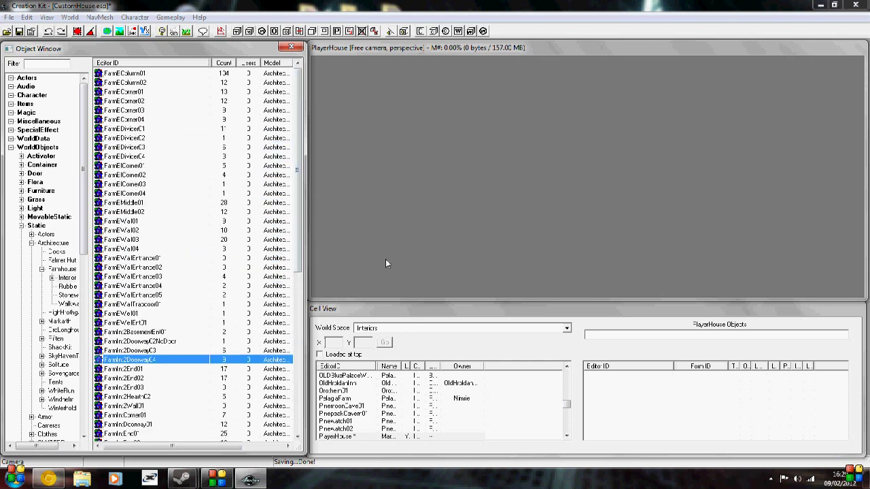
{"action": "left_click", "coordinate": [51, 63]}
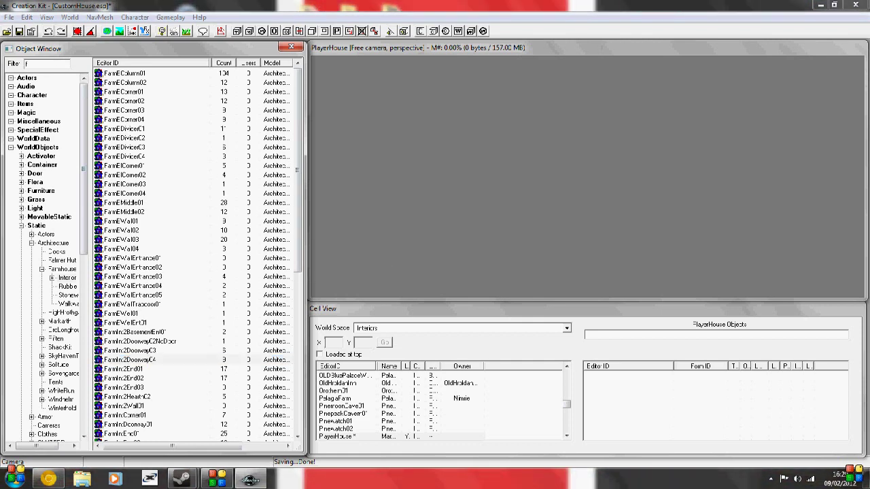
{"action": "type", "text": "farmint2erd"}
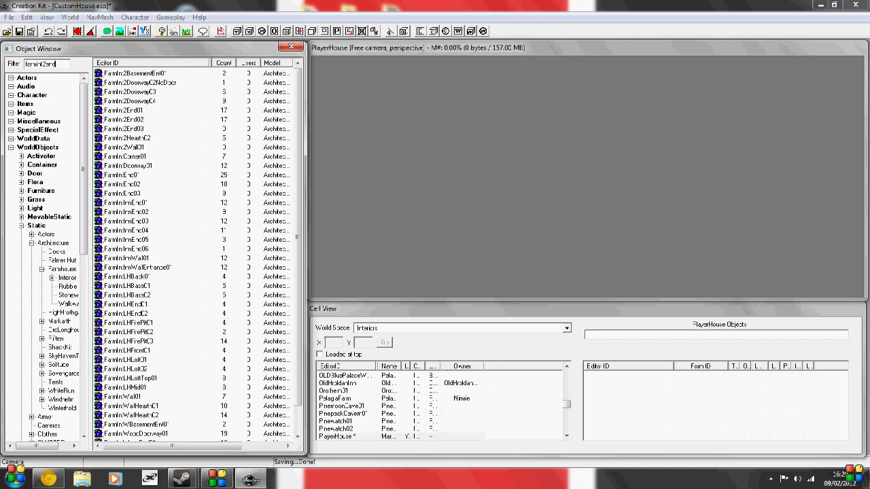
{"action": "type", "text": "01"}
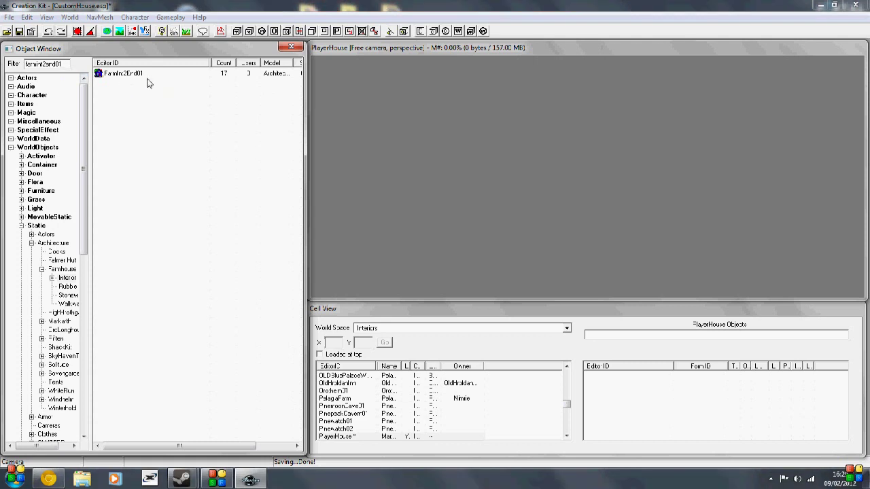
Drag the FarmInt2End01 end piece from the Object Window into the render window.
{"action": "left_click_drag", "start_coordinate": [369, 122], "coordinate": [600, 146]}
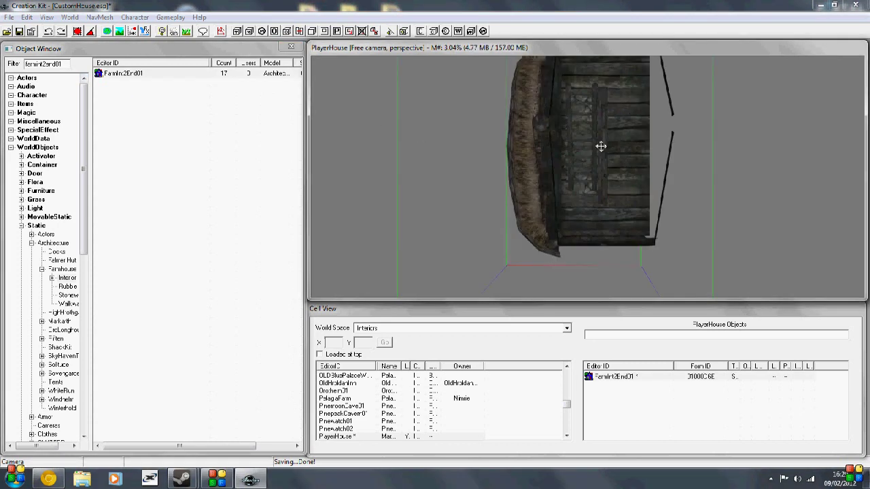
{"action": "mouse_move", "coordinate": [507, 150]}
{"action": "middle_mouse_down"}
{"action": "mouse_move", "coordinate": [509, 129]}
{"action": "mouse_move", "coordinate": [549, 129]}
{"action": "mouse_move", "coordinate": [510, 148]}
{"action": "mouse_move", "coordinate": [582, 130]}
{"action": "mouse_move", "coordinate": [466, 134]}
{"action": "mouse_move", "coordinate": [748, 131]}
{"action": "mouse_move", "coordinate": [463, 129]}
{"action": "mouse_move", "coordinate": [605, 129]}
{"action": "mouse_move", "coordinate": [544, 140]}
{"action": "mouse_move", "coordinate": [475, 138]}
{"action": "mouse_move", "coordinate": [501, 136]}
{"action": "middle_mouse_up"}
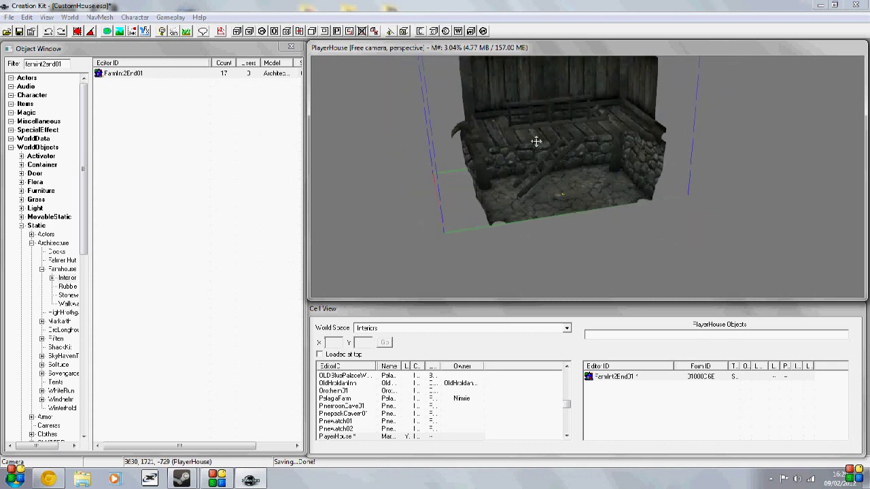
{"action": "middle_click_drag", "start_coordinate": [539, 149], "coordinate": [525, 172]}
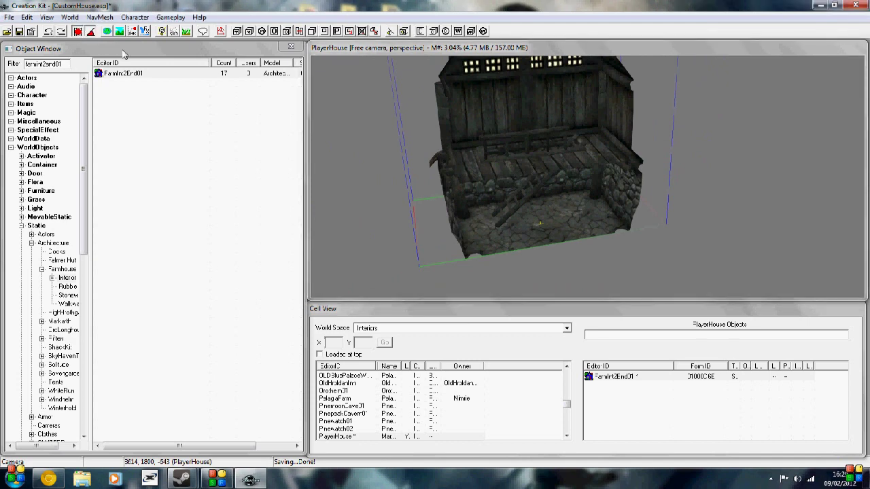
{"action": "middle_click_drag", "start_coordinate": [584, 215], "coordinate": [546, 220]}
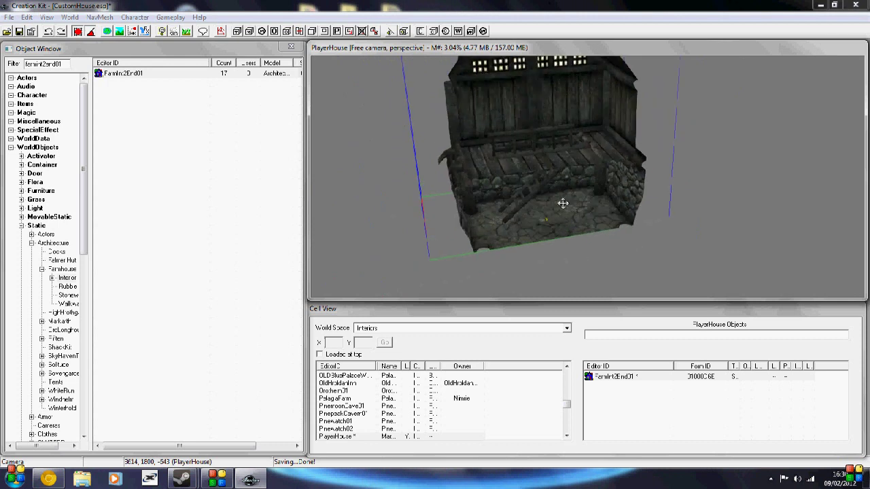
{"action": "middle_click_drag", "start_coordinate": [563, 203], "coordinate": [602, 124]}
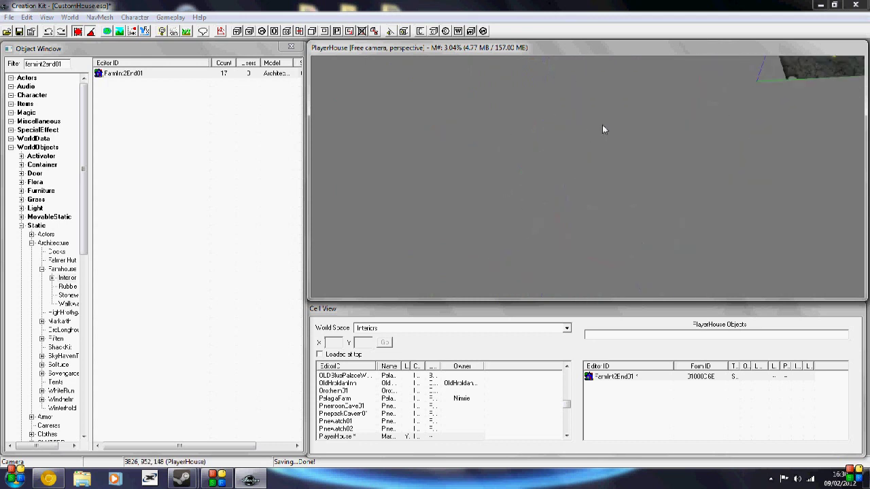
{"action": "middle_click_drag", "start_coordinate": [624, 157], "coordinate": [551, 196]}
{"action": "key", "text": "c"}
{"action": "middle_click_drag", "start_coordinate": [584, 250], "coordinate": [581, 226]}
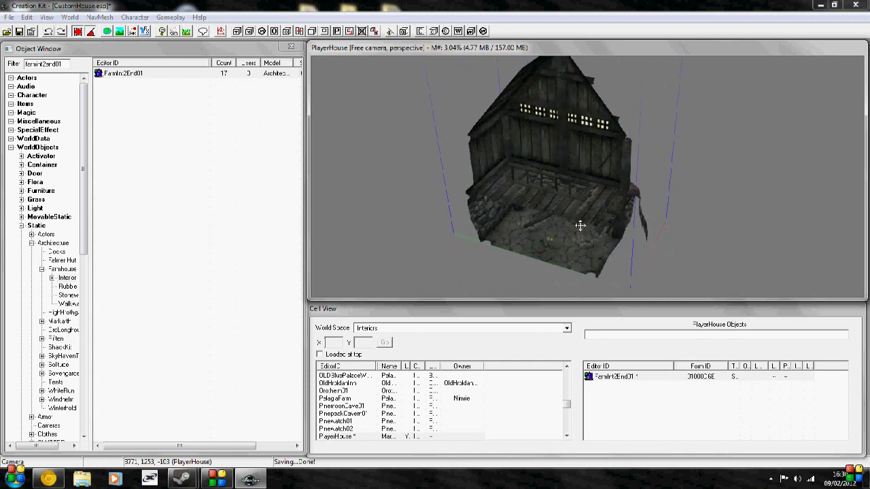
{"action": "middle_click_drag", "start_coordinate": [576, 239], "coordinate": [520, 206]}
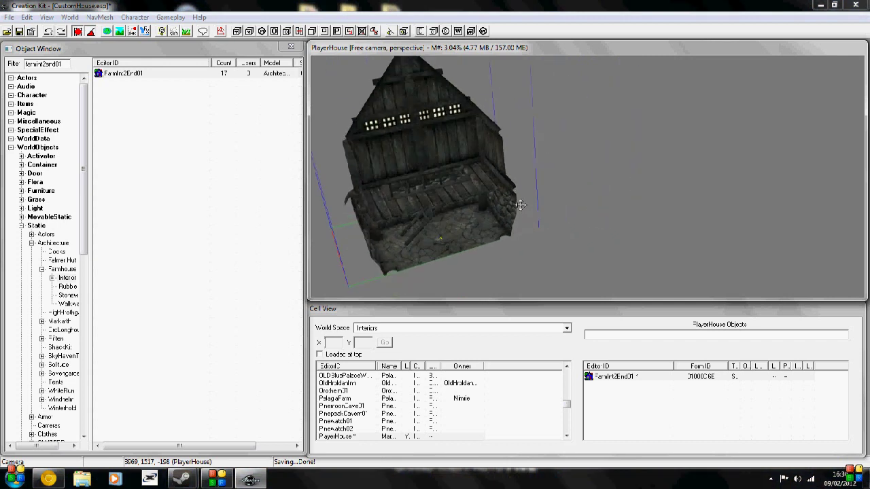
{"action": "middle_click_drag", "start_coordinate": [521, 205], "coordinate": [565, 92]}
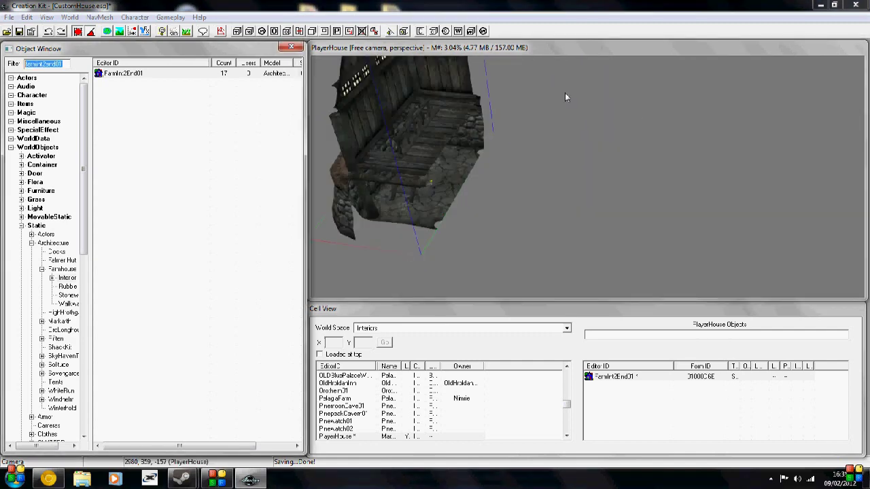
Filter for farmint2doorway and try placing the doorway piece, deleting two misplaced attempts.
{"action": "type", "text": "farmint"}
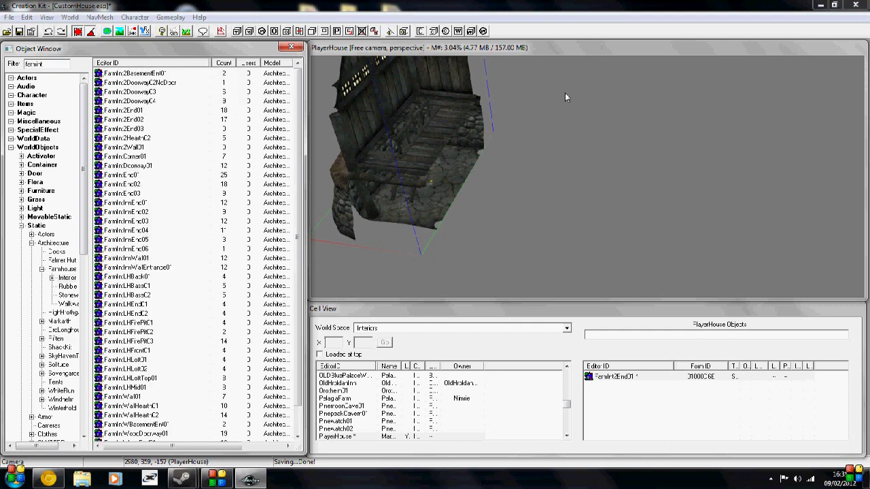
{"action": "type", "text": "2doorwa"}
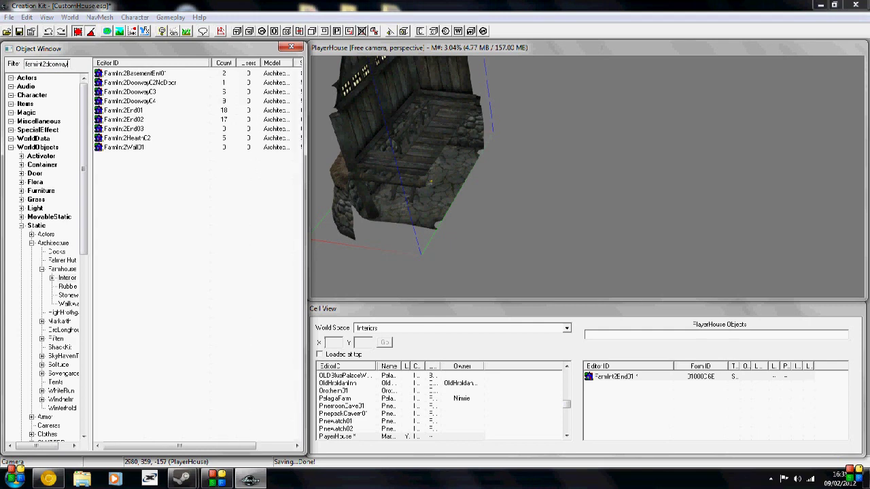
{"action": "type", "text": "y"}
{"action": "left_click_drag", "start_coordinate": [112, 91], "coordinate": [392, 191]}
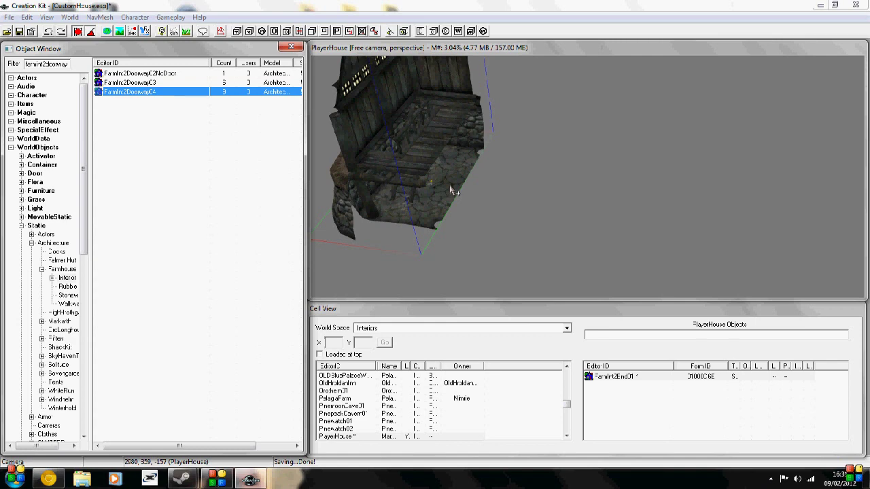
{"action": "left_click_drag", "start_coordinate": [450, 191], "coordinate": [571, 196]}
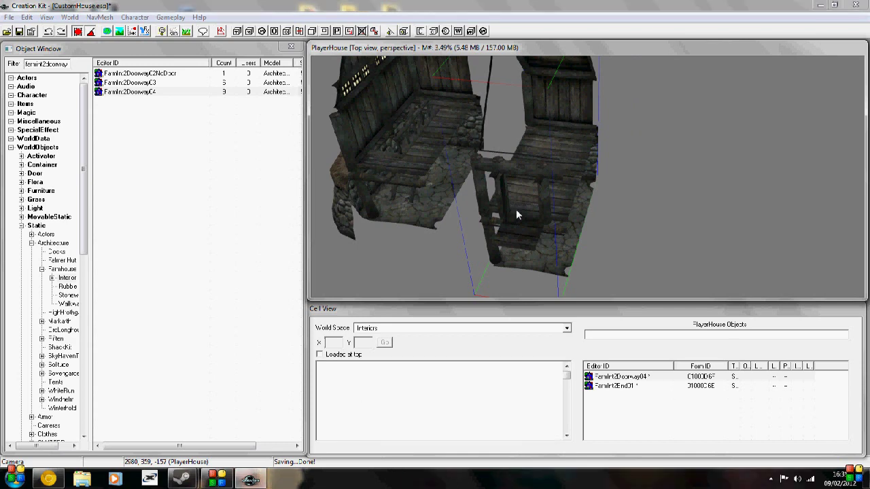
{"action": "key", "text": "Delete"}
{"action": "left_click", "coordinate": [119, 91]}
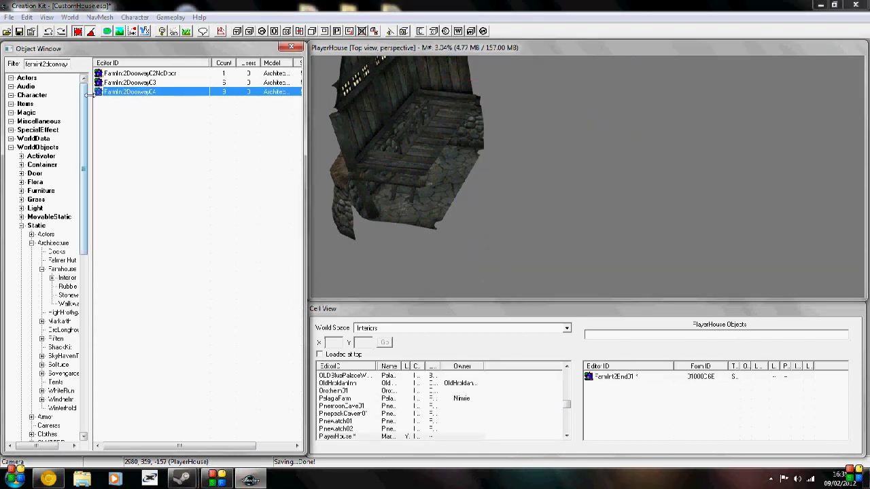
{"action": "left_click_drag", "start_coordinate": [124, 100], "coordinate": [577, 136]}
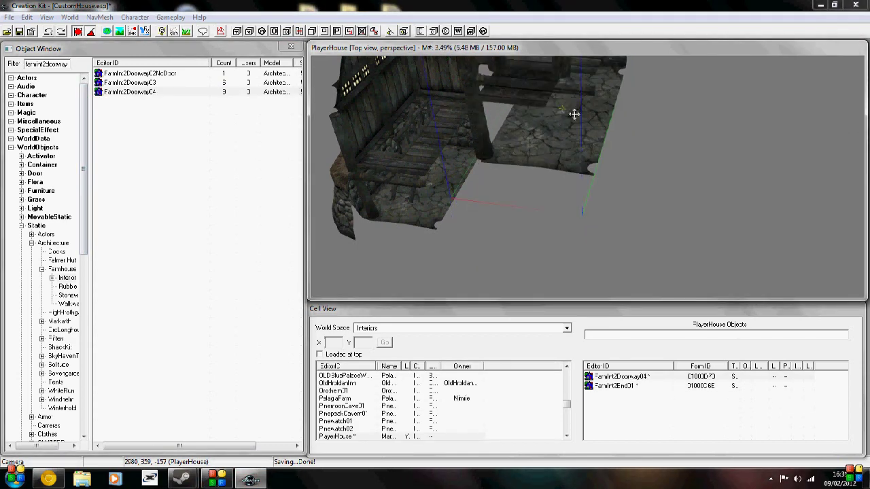
{"action": "middle_click_drag", "start_coordinate": [567, 118], "coordinate": [537, 120]}
{"action": "key", "text": "Delete"}
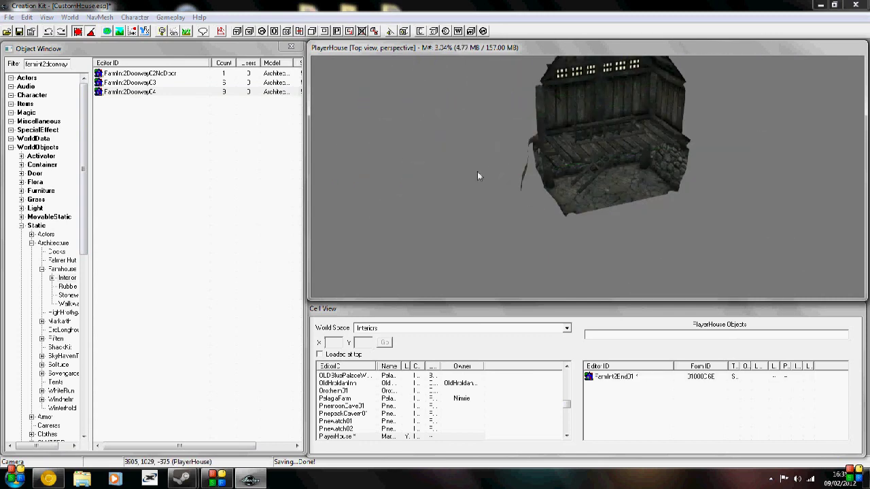
Frame the end room and drop FarmInt2DoorwayC4 right beside it.
{"action": "middle_click_drag", "start_coordinate": [484, 167], "coordinate": [268, 123]}
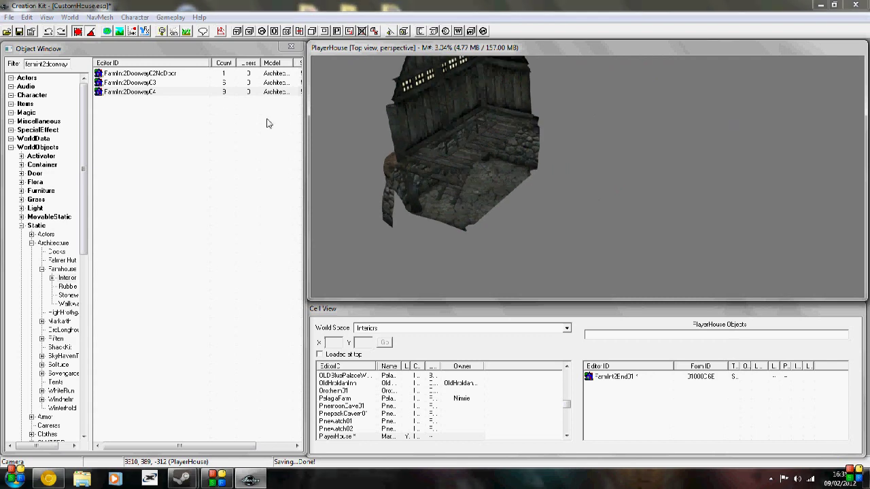
{"action": "left_click", "coordinate": [139, 91]}
{"action": "left_click_drag", "start_coordinate": [139, 91], "coordinate": [476, 202]}
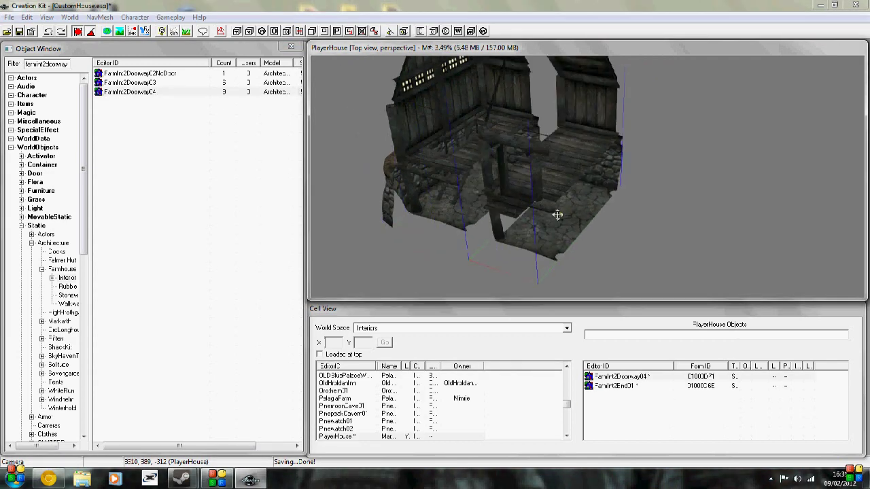
{"action": "left_click_drag", "start_coordinate": [66, 64], "coordinate": [44, 67]}
{"action": "type", "text": "F"}
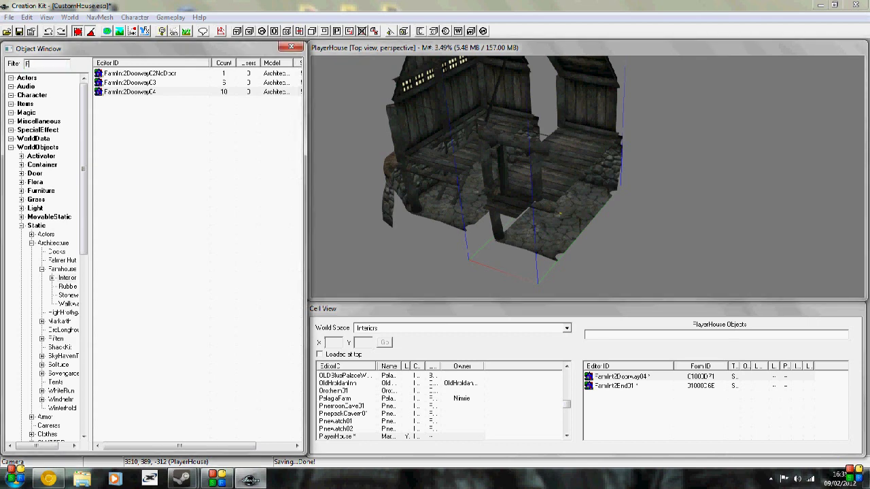
{"action": "type", "text": "ArmInt2"}
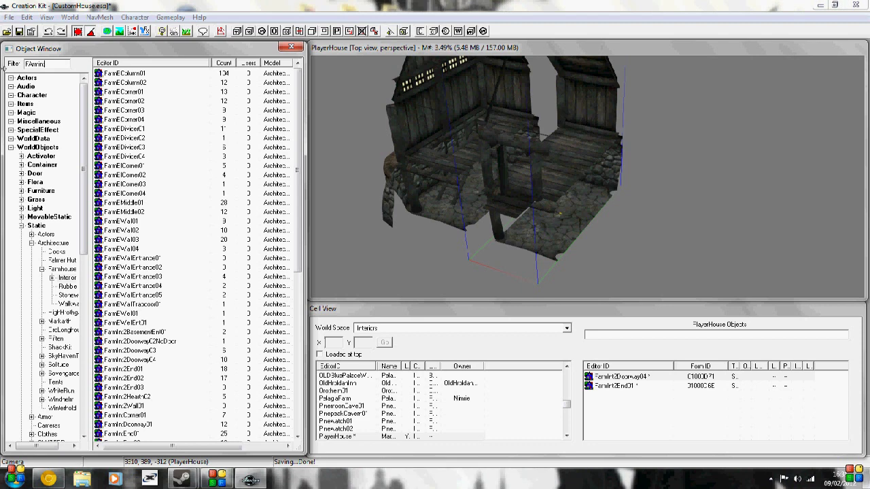
{"action": "type", "text": "Hearth"}
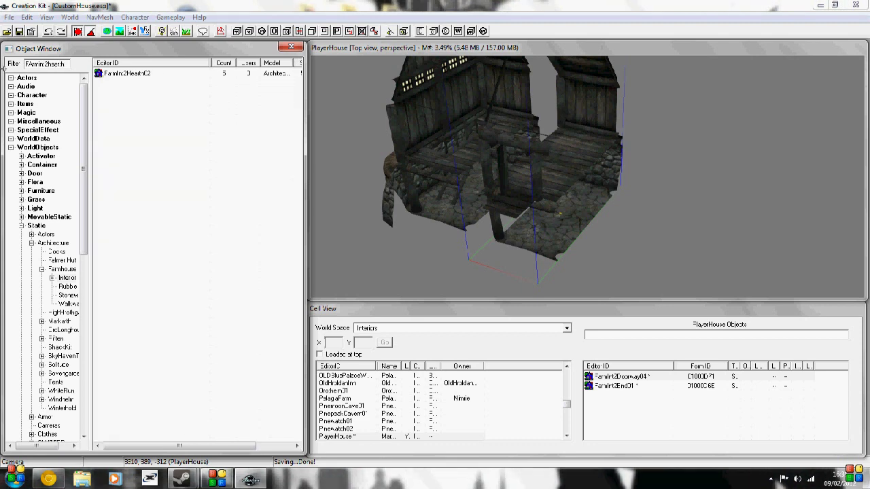
Place the FarmInt2Hearth02 hearth and a FarmInt2End02 end piece into the cell.
{"action": "left_click_drag", "start_coordinate": [549, 232], "coordinate": [573, 237]}
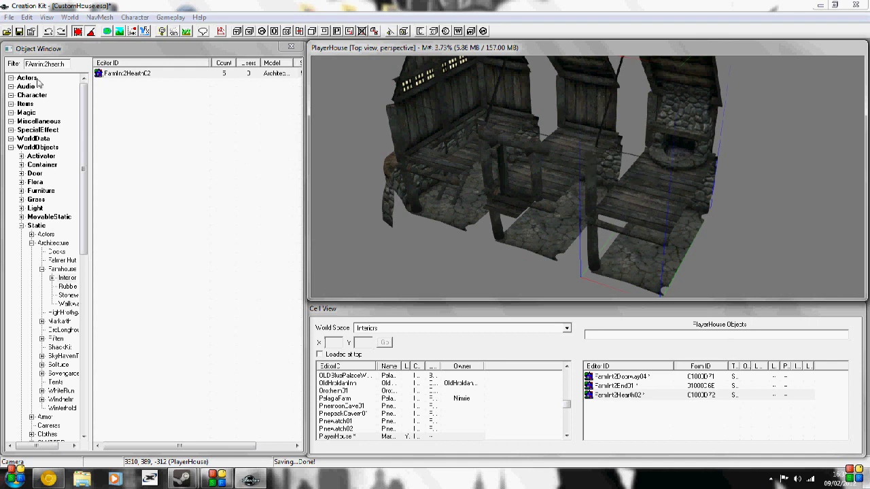
{"action": "left_click", "coordinate": [71, 73]}
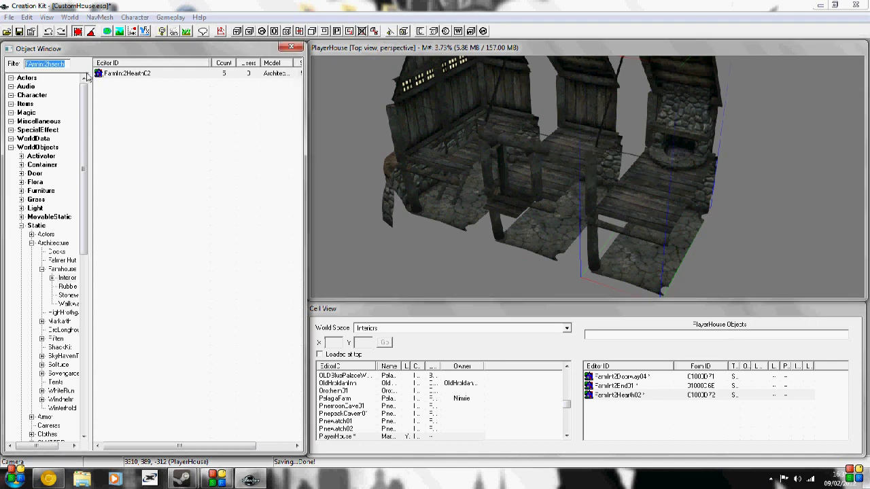
{"action": "type", "text": "farmint2end"}
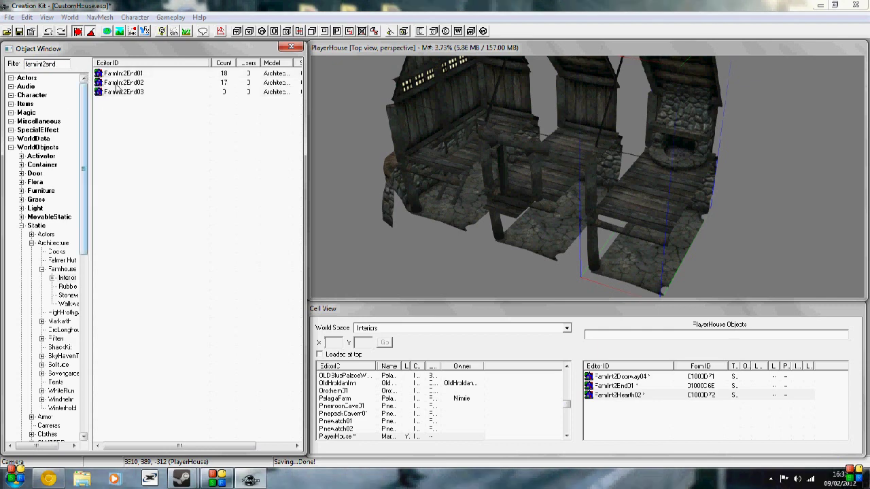
{"action": "left_click", "coordinate": [170, 82]}
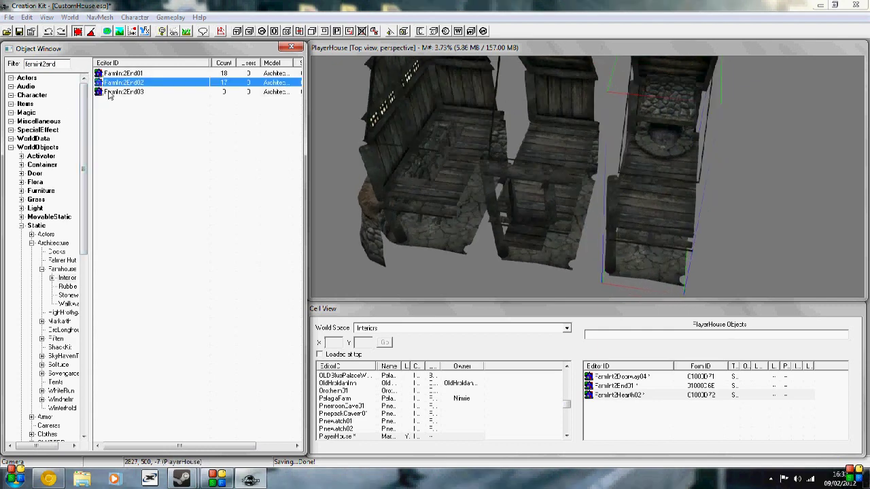
{"action": "left_click_drag", "start_coordinate": [761, 275], "coordinate": [761, 276]}
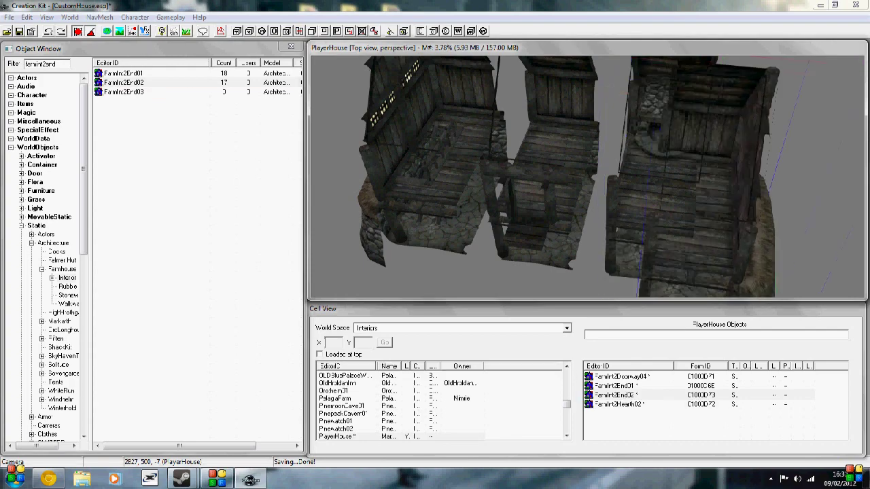
Push the doorway and left end room together, checking the joined house from several angles.
{"action": "middle_click_drag", "start_coordinate": [719, 244], "coordinate": [476, 149], "text": "shift"}
{"action": "middle_click_drag", "start_coordinate": [517, 204], "coordinate": [551, 241], "text": "shift"}
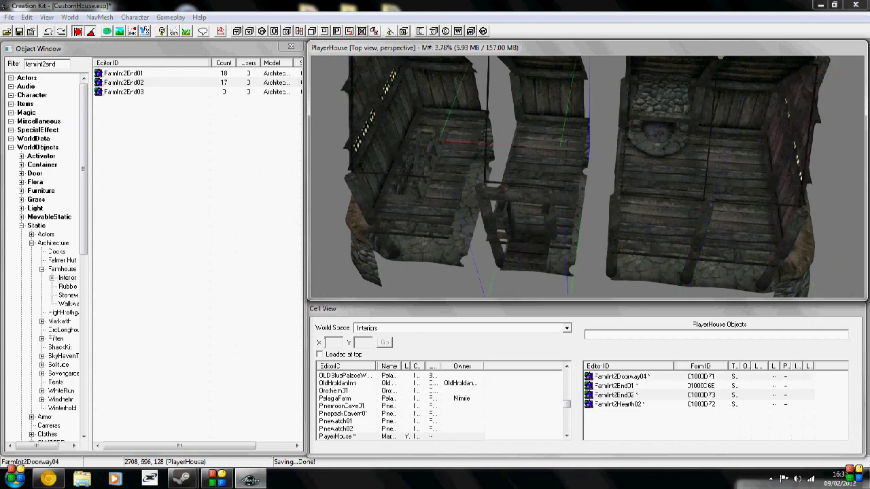
{"action": "left_click_drag", "start_coordinate": [543, 216], "coordinate": [586, 216]}
{"action": "left_click_drag", "start_coordinate": [438, 194], "coordinate": [476, 193]}
{"action": "middle_click_drag", "start_coordinate": [516, 214], "coordinate": [469, 153], "text": "shift"}
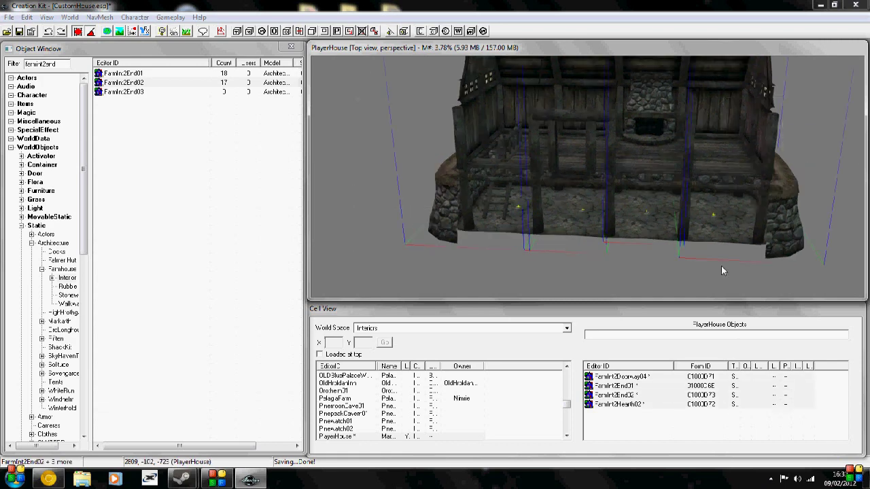
{"action": "middle_click_drag", "start_coordinate": [722, 266], "coordinate": [646, 216], "text": "shift"}
{"action": "left_click", "coordinate": [633, 221]}
Set the end piece's Position X and Y to 0 in its Reference dialog.
{"action": "right_click", "coordinate": [663, 169]}
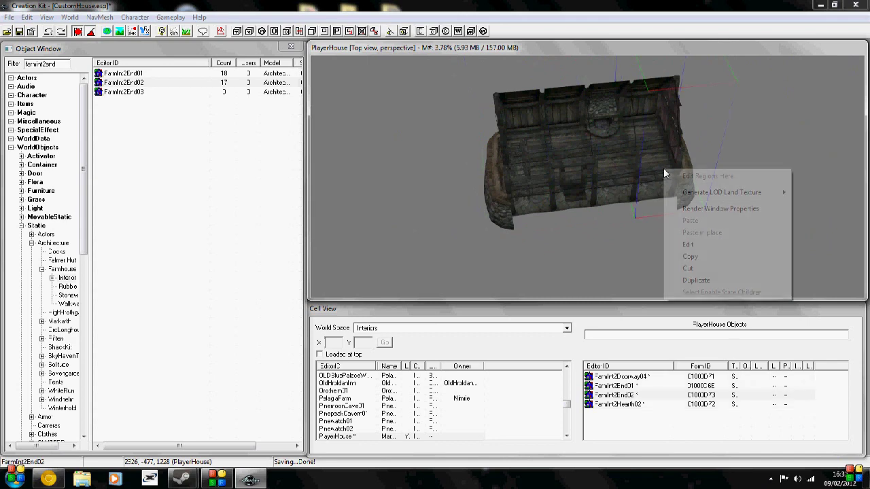
{"action": "left_click", "coordinate": [689, 244]}
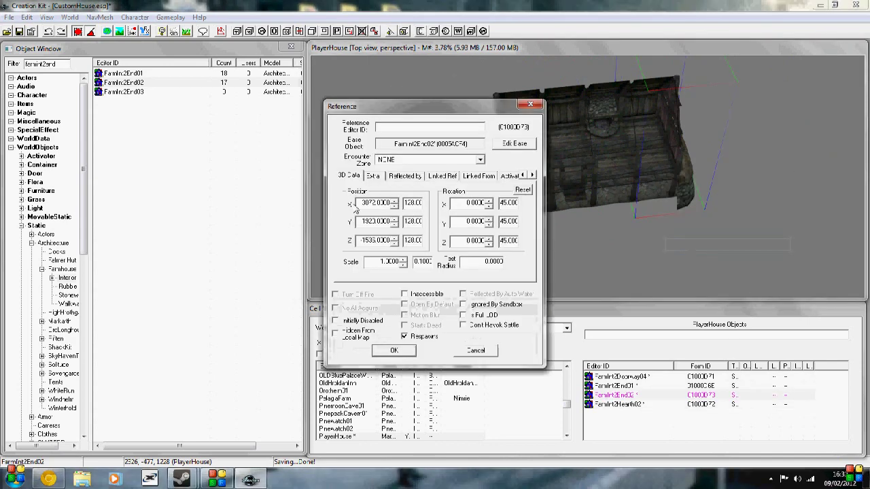
{"action": "left_click_drag", "start_coordinate": [358, 203], "coordinate": [369, 203]}
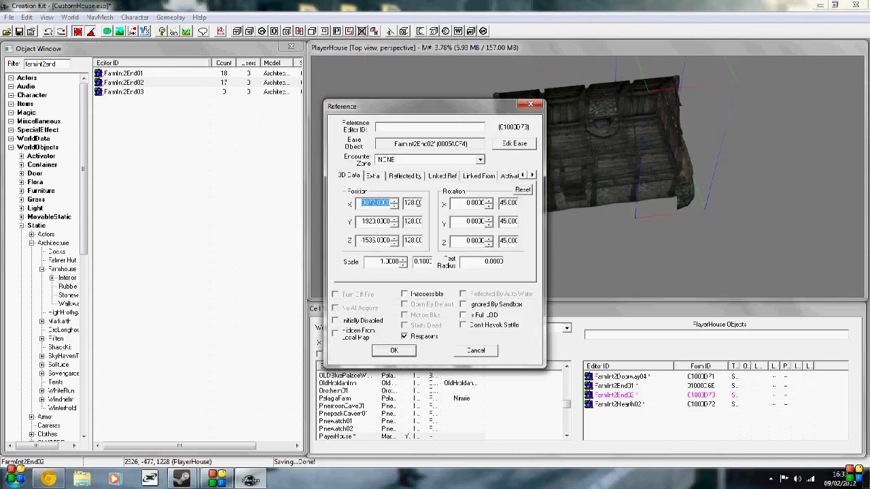
{"action": "left_click_drag", "start_coordinate": [361, 221], "coordinate": [369, 255]}
{"action": "type", "text": "0"}
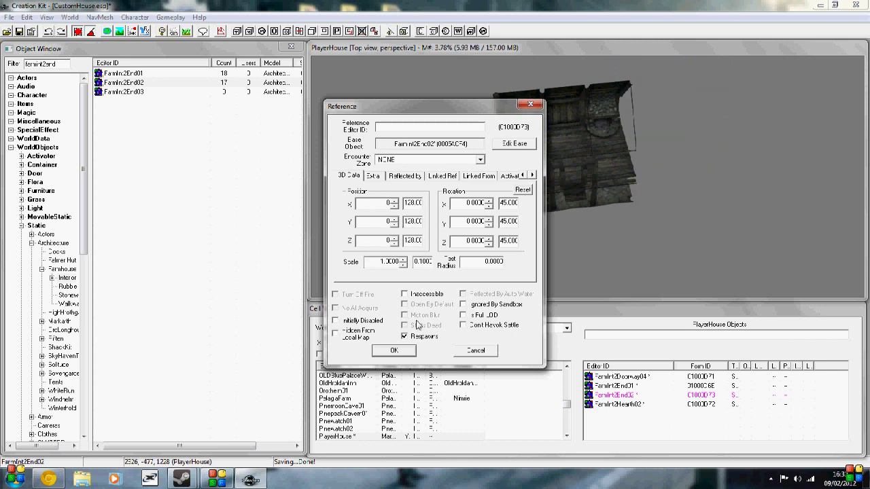
{"action": "left_click", "coordinate": [401, 357]}
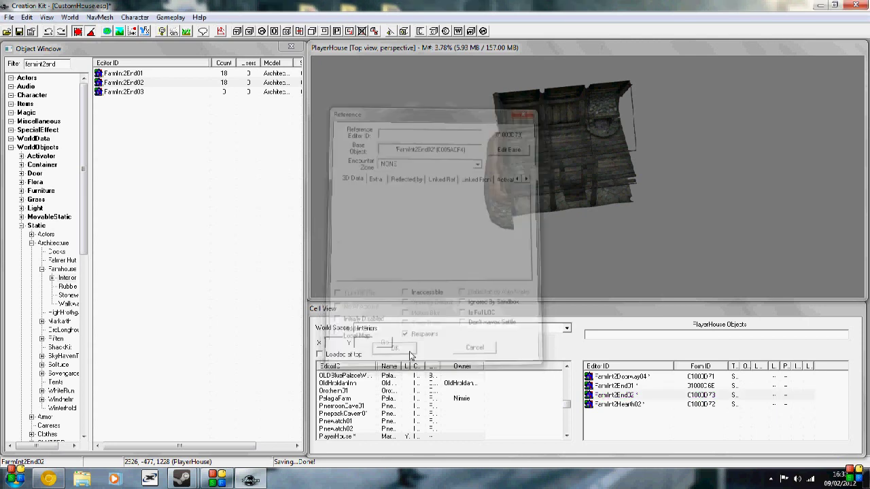
Set the hearth piece's Position Y to 0.
{"action": "right_click", "coordinate": [606, 183]}
{"action": "left_click", "coordinate": [635, 258]}
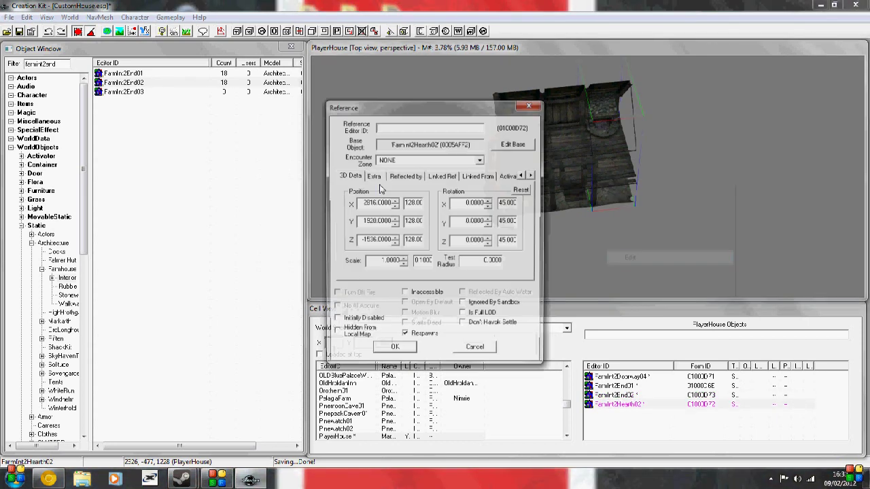
{"action": "left_click_drag", "start_coordinate": [362, 221], "coordinate": [406, 239]}
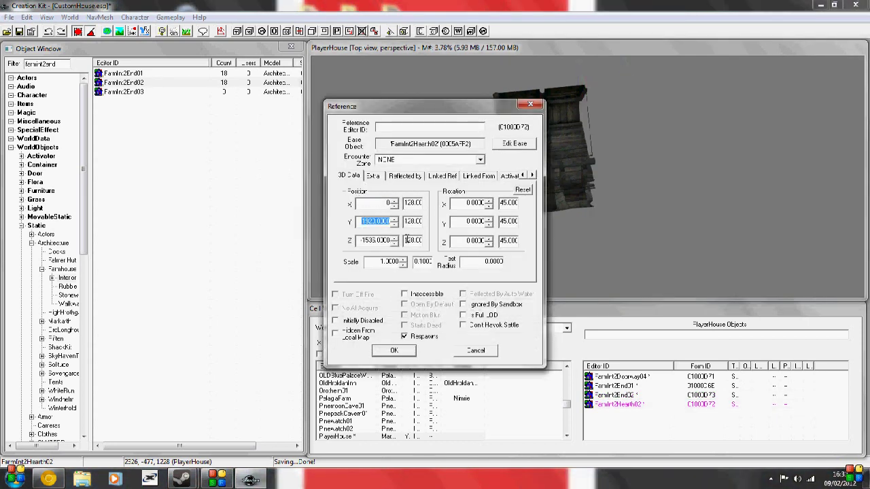
{"action": "left_click", "coordinate": [397, 351]}
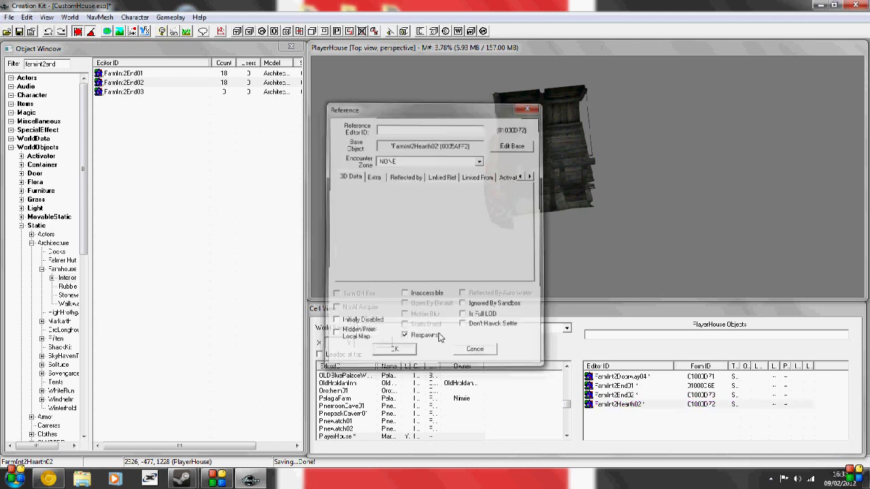
Move FarmInt2Doorway04 to Position X 0 and Y 0, keeping height -1536.
{"action": "right_click", "coordinate": [564, 191]}
{"action": "left_click", "coordinate": [594, 267]}
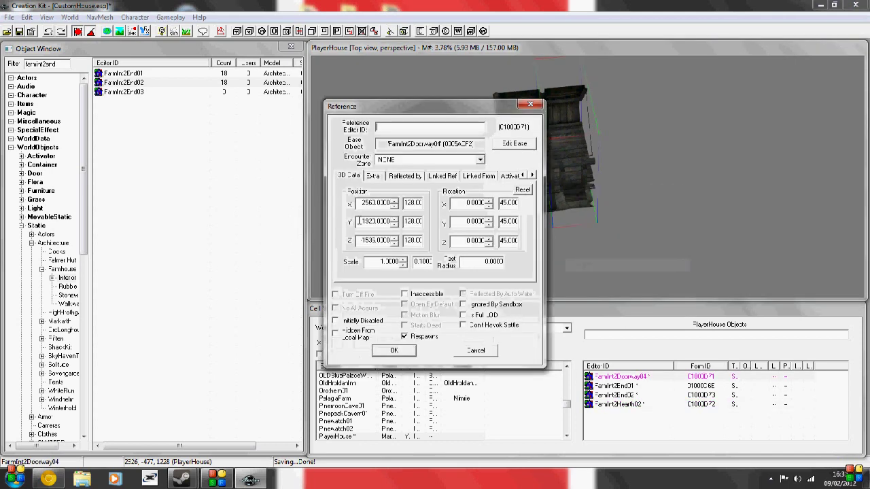
{"action": "double_click", "coordinate": [363, 203]}
{"action": "type", "text": "0"}
{"action": "key", "text": "Tab"}
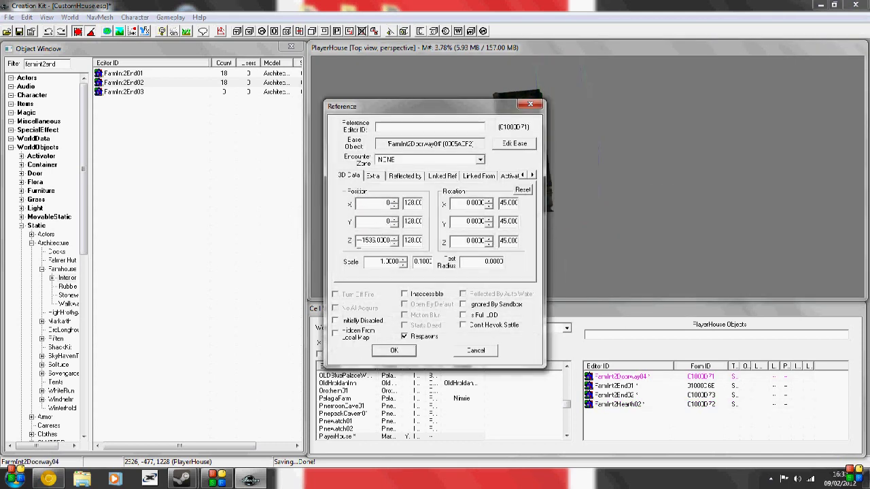
{"action": "left_click", "coordinate": [394, 350]}
Enter 0 as FarmInt2End01's Position Y value.
{"action": "right_click", "coordinate": [540, 167]}
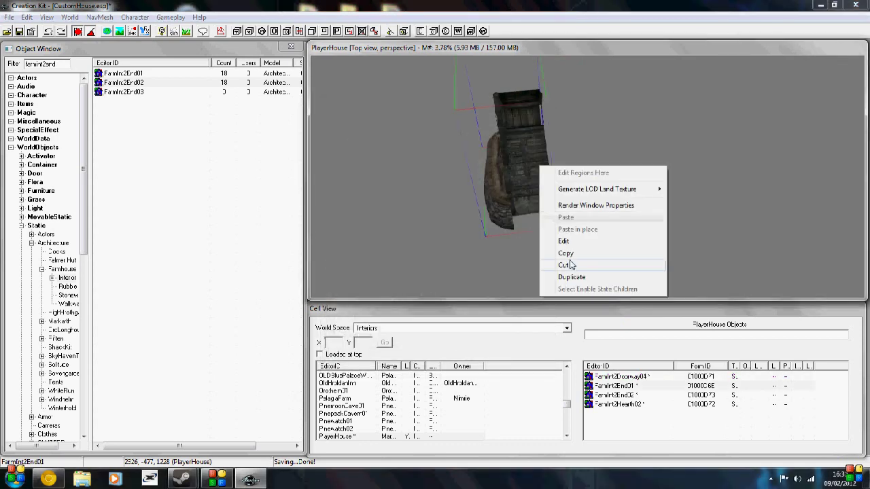
{"action": "left_click", "coordinate": [569, 243]}
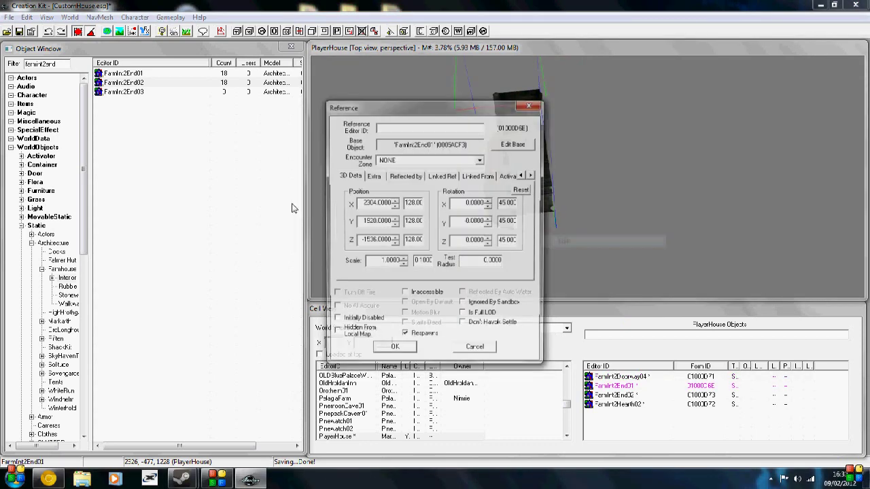
{"action": "double_click", "coordinate": [376, 221]}
{"action": "type", "text": "0"}
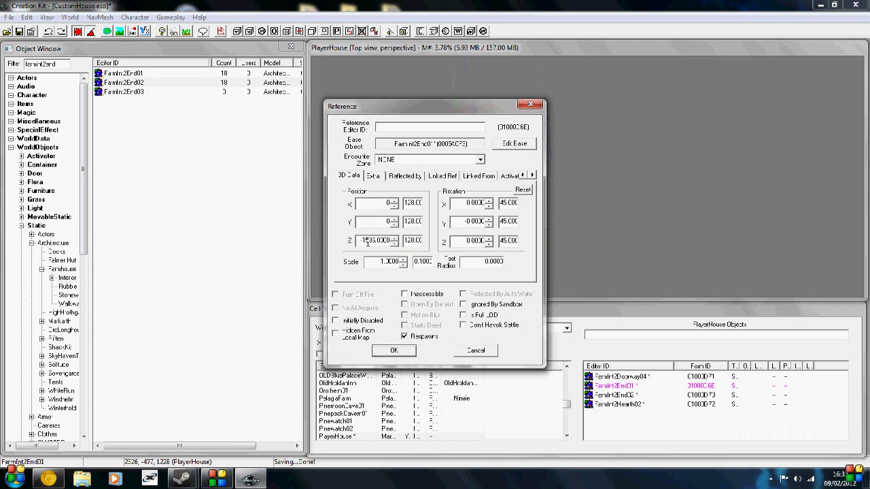
Apply FarmInt2End01's zeroed position and inspect FarmInt2End02 from the side.
{"action": "left_click", "coordinate": [393, 350]}
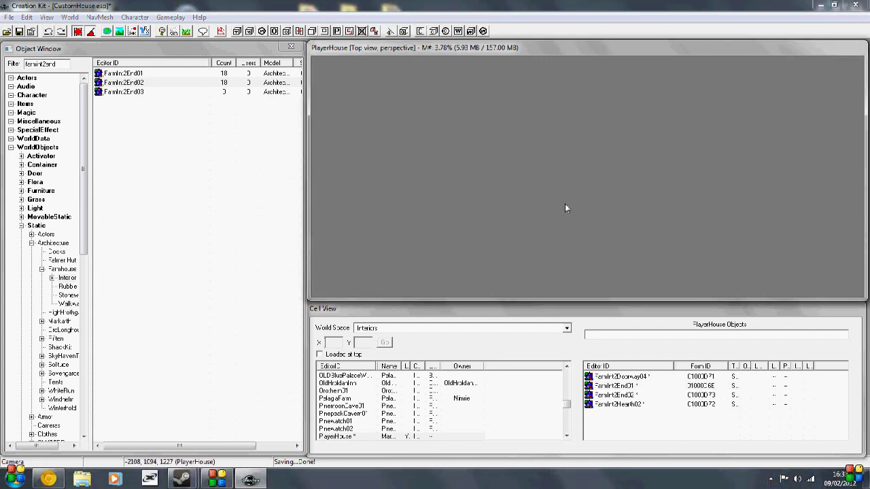
{"action": "left_click", "coordinate": [513, 315]}
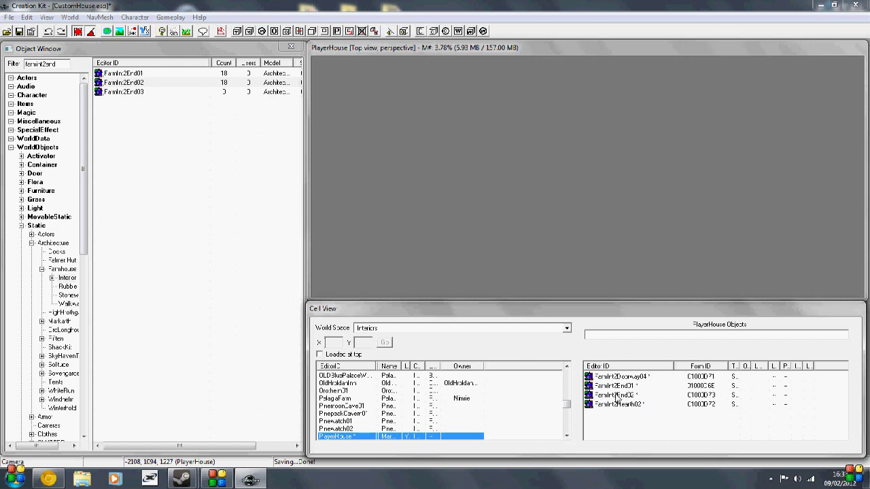
{"action": "left_click_drag", "start_coordinate": [629, 433], "coordinate": [610, 429]}
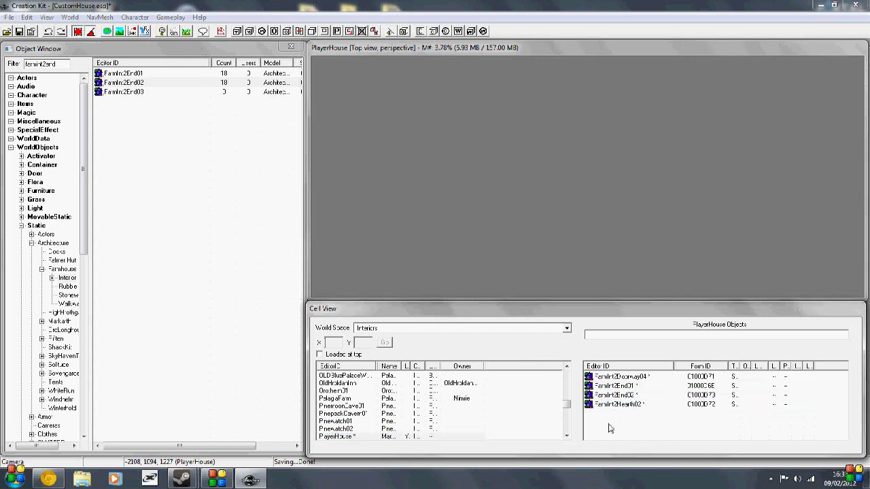
{"action": "double_click", "coordinate": [615, 395]}
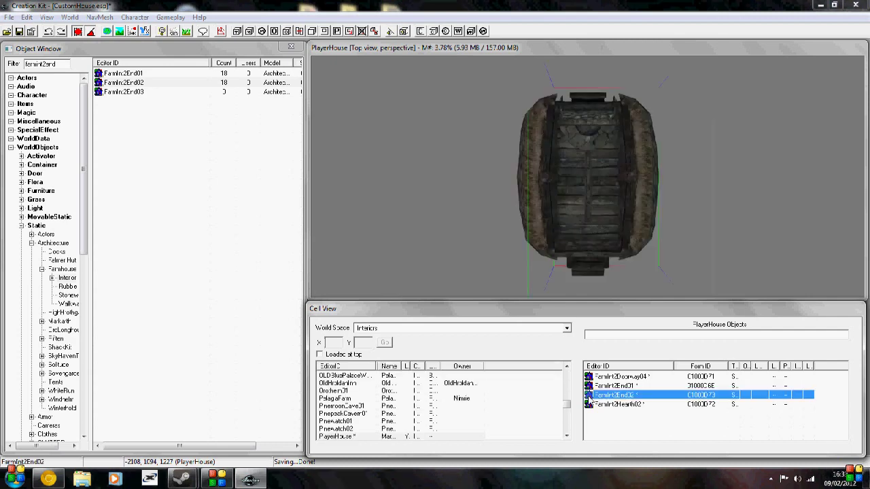
{"action": "mouse_move", "coordinate": [644, 231]}
{"action": "middle_mouse_down", "text": "shift"}
{"action": "mouse_move", "coordinate": [528, 171]}
{"action": "mouse_move", "coordinate": [679, 136]}
{"action": "mouse_move", "coordinate": [654, 217]}
{"action": "middle_mouse_up", "text": "shift"}
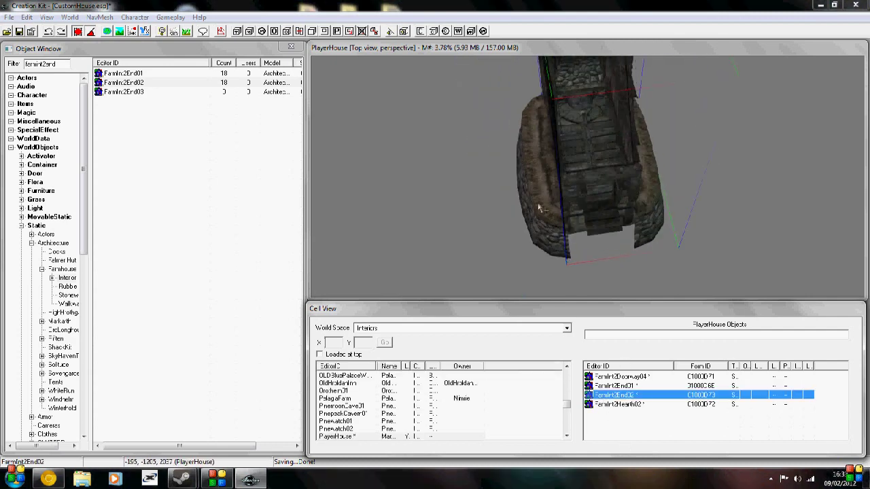
{"action": "mouse_move", "coordinate": [539, 208]}
{"action": "middle_mouse_down", "text": "shift"}
{"action": "mouse_move", "coordinate": [538, 199]}
{"action": "mouse_move", "coordinate": [524, 213]}
{"action": "middle_mouse_up", "text": "shift"}
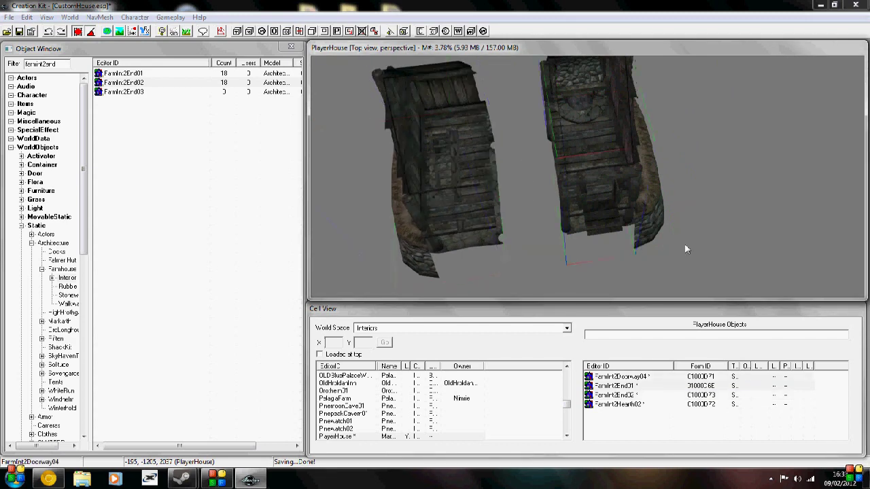
{"action": "middle_click_drag", "start_coordinate": [665, 209], "coordinate": [549, 250], "text": "shift"}
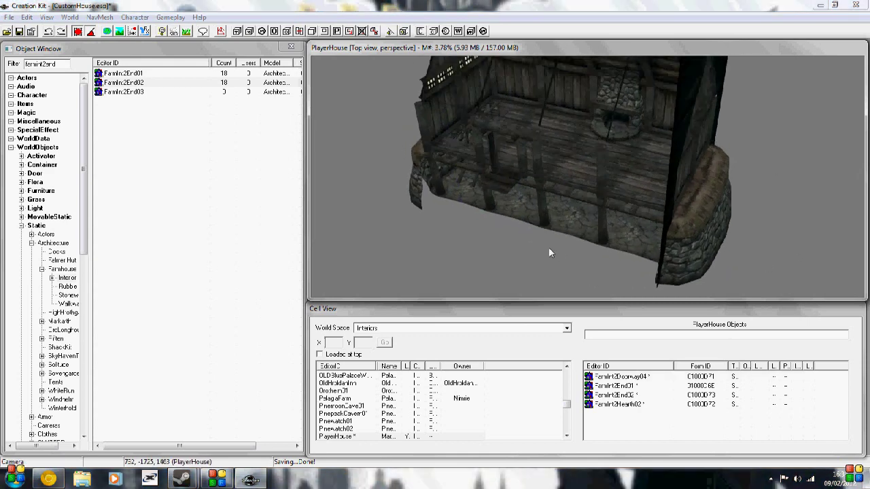
Clear the Object Window filter text and look down into the joined interior.
{"action": "left_click", "coordinate": [4, 62]}
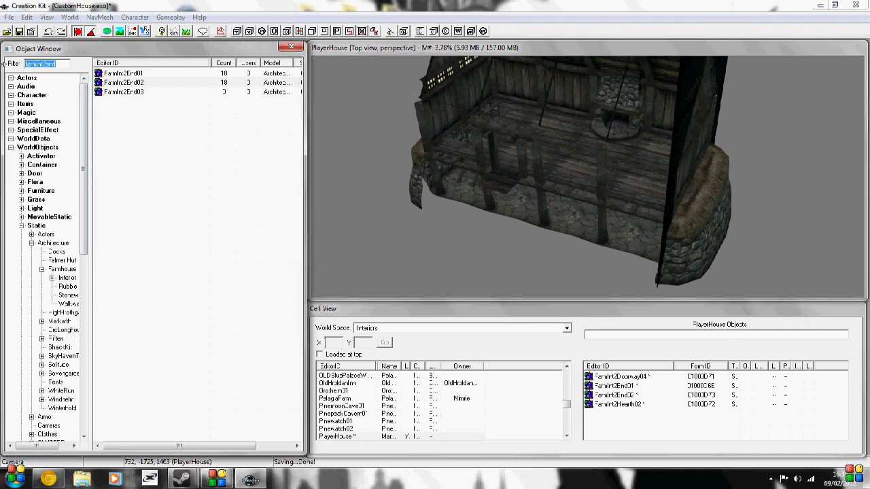
{"action": "middle_click_drag", "start_coordinate": [426, 216], "coordinate": [482, 218], "text": "shift"}
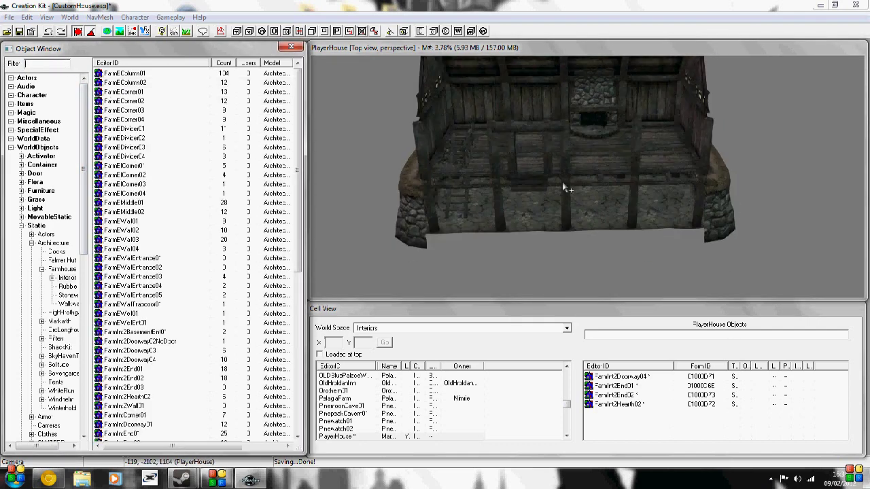
{"action": "middle_click_drag", "start_coordinate": [563, 188], "coordinate": [572, 231], "text": "shift"}
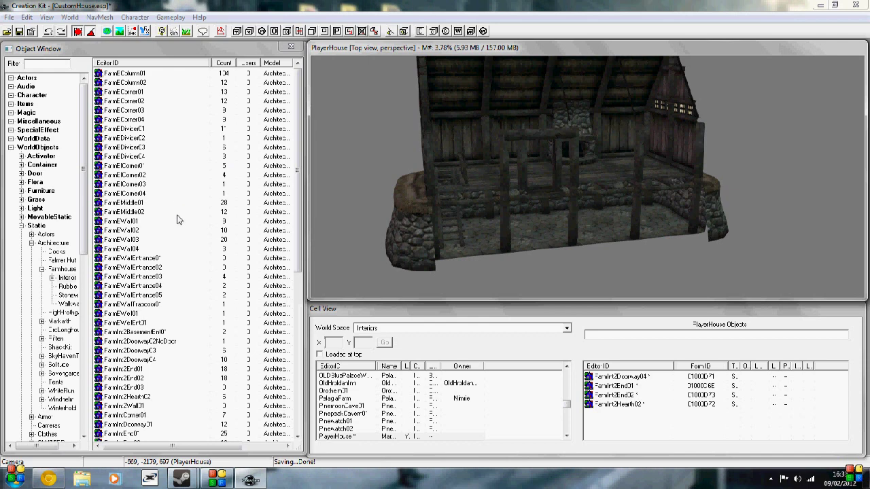
{"action": "middle_click_drag", "start_coordinate": [588, 198], "coordinate": [286, 268], "text": "shift"}
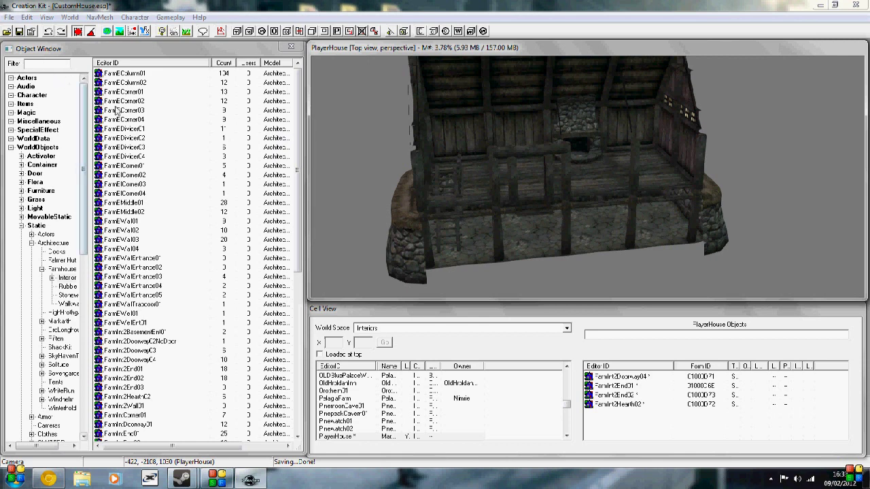
Place a FarmEDividerC1 wall on the basement floor, replacing a misplaced first attempt.
{"action": "left_click", "coordinate": [137, 130]}
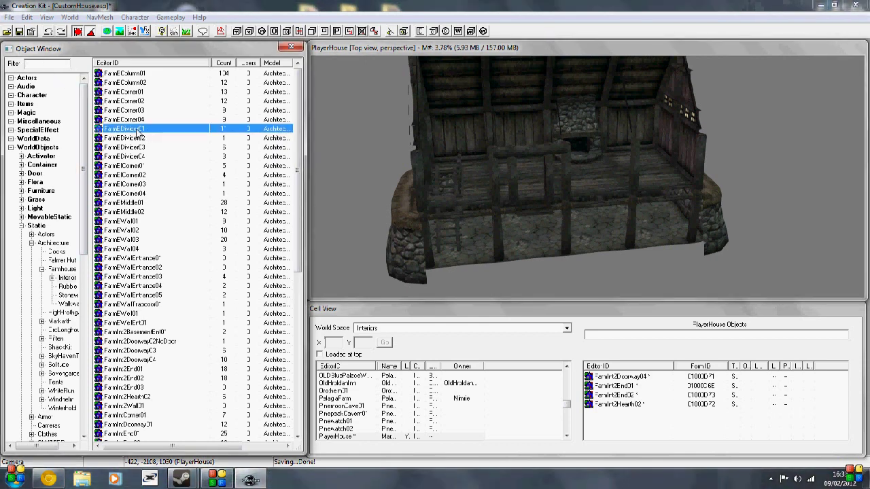
{"action": "left_click_drag", "start_coordinate": [137, 129], "coordinate": [189, 150]}
{"action": "left_click_drag", "start_coordinate": [566, 250], "coordinate": [571, 246]}
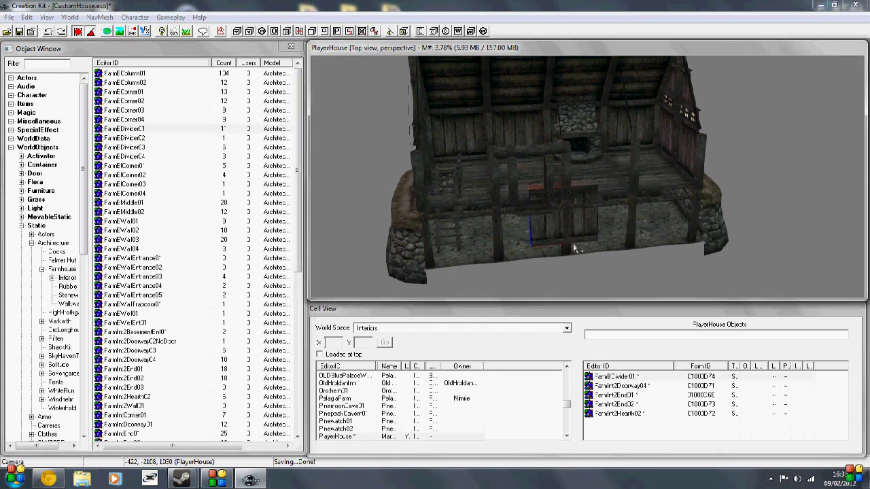
{"action": "middle_click_drag", "start_coordinate": [571, 247], "coordinate": [553, 256], "text": "shift"}
{"action": "key", "text": "Delete"}
{"action": "scroll", "coordinate": [588, 249], "scroll_direction": "up", "scroll_amount": 5}
{"action": "left_click", "coordinate": [109, 130]}
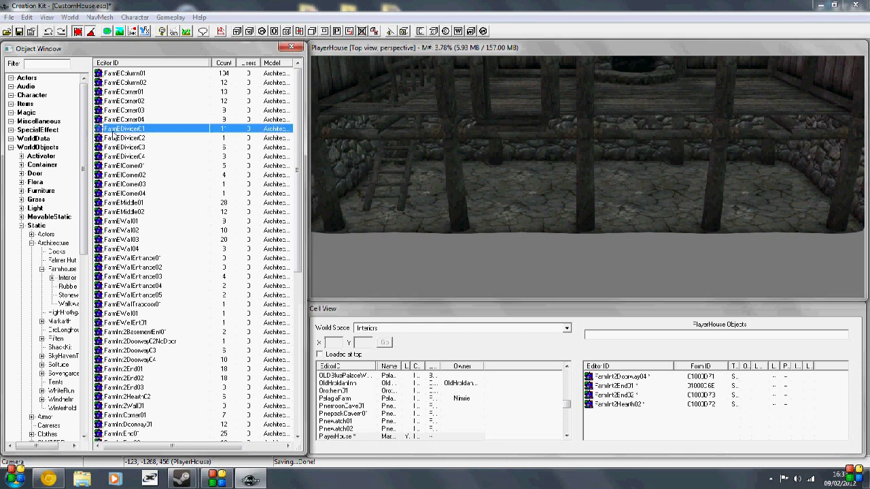
{"action": "left_click", "coordinate": [112, 129]}
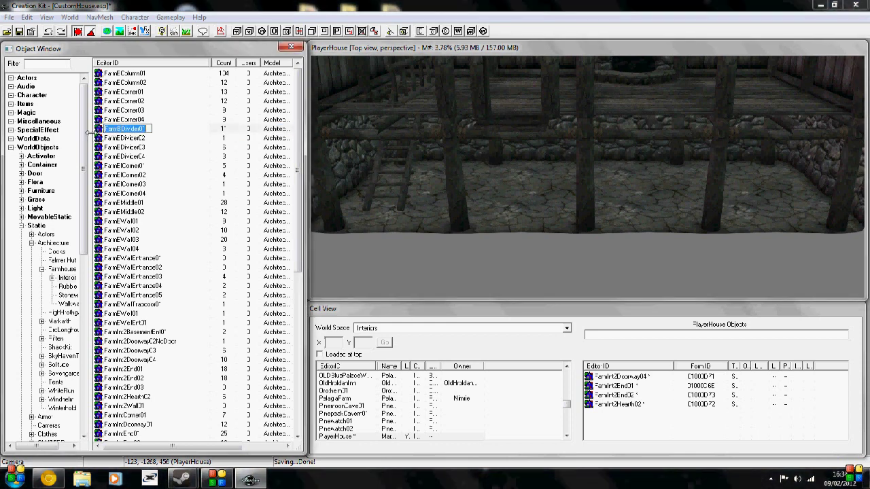
{"action": "key", "text": "Escape"}
{"action": "left_click_drag", "start_coordinate": [511, 208], "coordinate": [514, 208]}
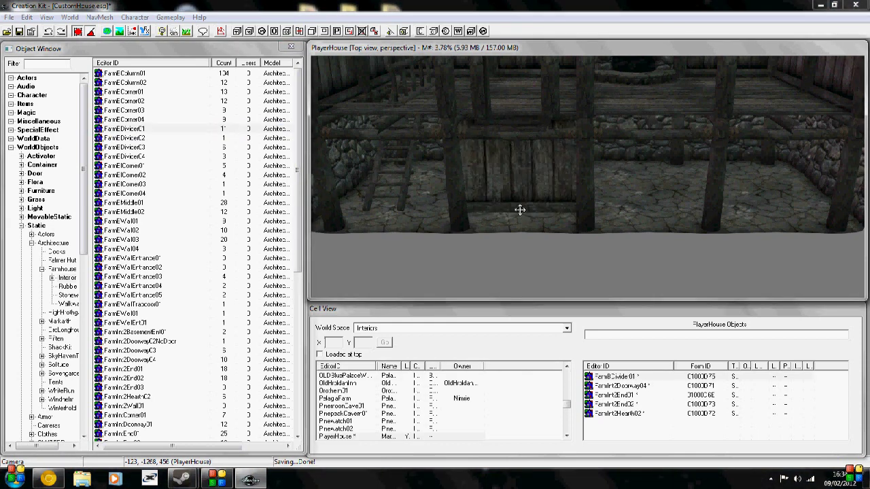
Place a FarmEDividerC2 divider in the basement, then rotate and slide it into position.
{"action": "left_click", "coordinate": [123, 138]}
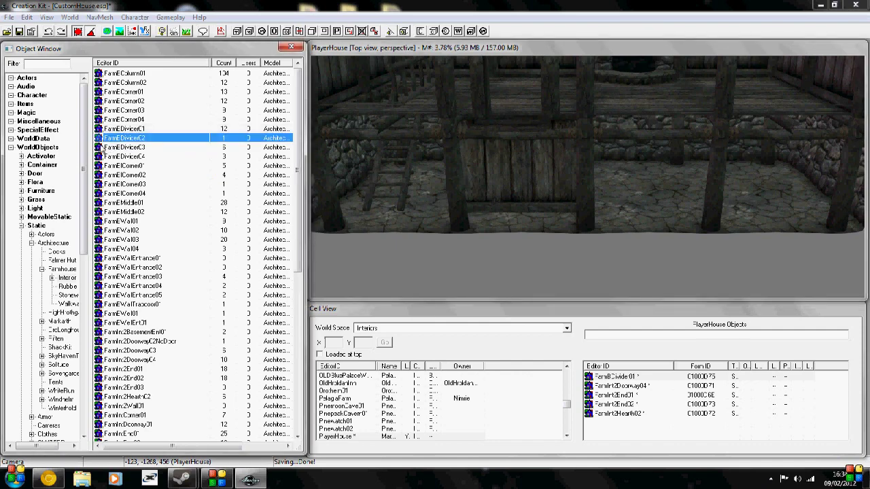
{"action": "left_click_drag", "start_coordinate": [547, 233], "coordinate": [656, 221]}
{"action": "middle_click_drag", "start_coordinate": [658, 222], "coordinate": [656, 188], "text": "shift"}
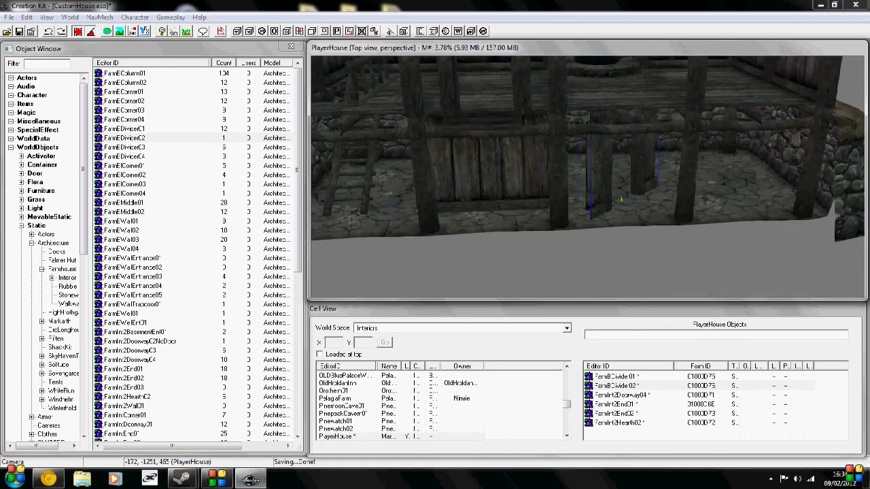
{"action": "right_click_drag", "start_coordinate": [621, 199], "coordinate": [632, 199]}
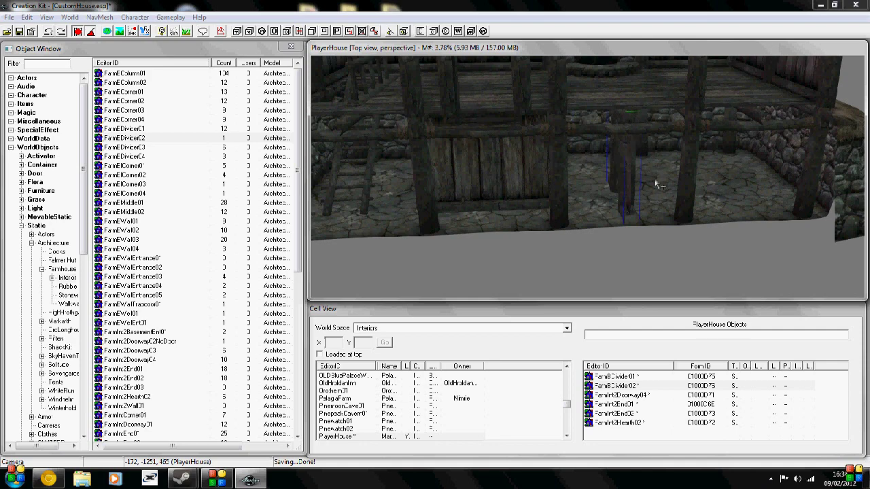
{"action": "left_click_drag", "start_coordinate": [630, 185], "coordinate": [683, 186]}
{"action": "middle_click_drag", "start_coordinate": [688, 187], "coordinate": [523, 193], "text": "shift"}
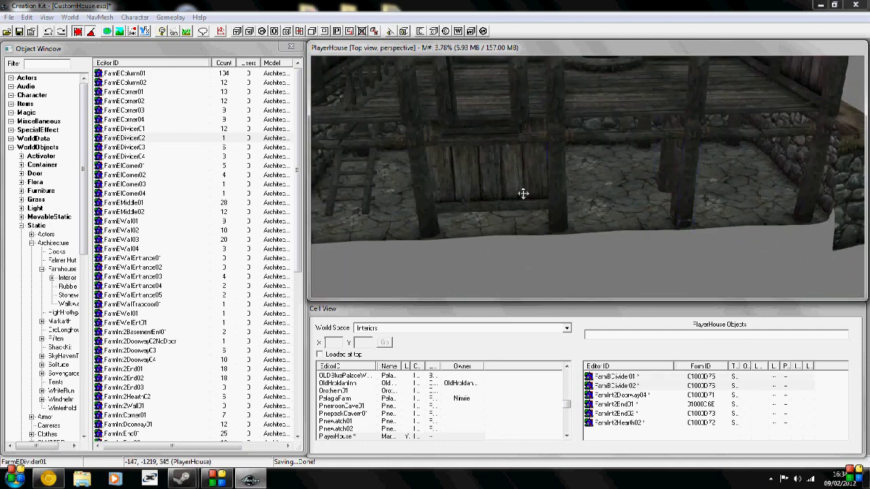
{"action": "key", "text": "ctrl+z"}
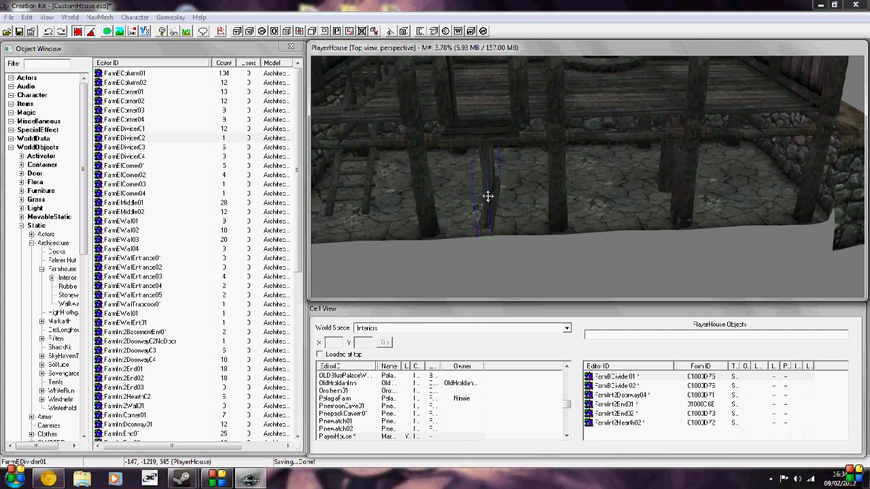
{"action": "middle_click_drag", "start_coordinate": [666, 150], "coordinate": [524, 250], "text": "shift"}
{"action": "left_click", "coordinate": [639, 192]}
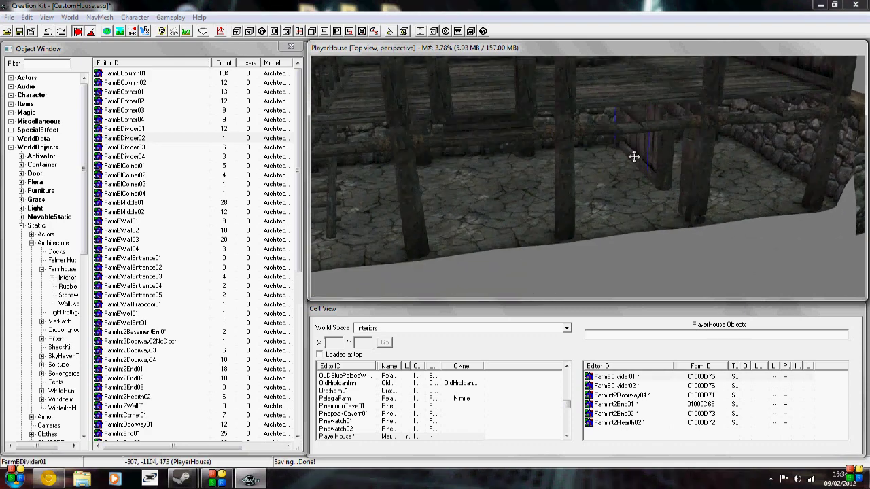
Slide FarmEDivider02 left to line up beside the other basement divider.
{"action": "left_click_drag", "start_coordinate": [639, 176], "coordinate": [554, 150]}
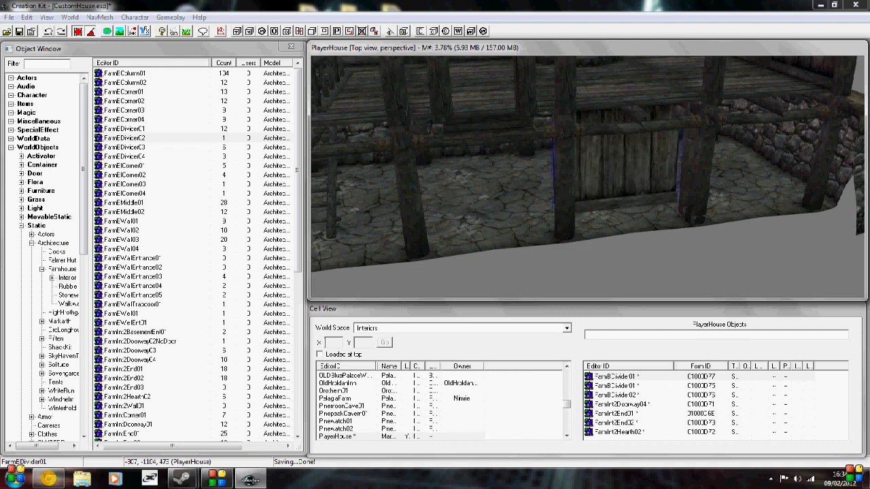
{"action": "scroll", "coordinate": [620, 147], "scroll_direction": "down", "scroll_amount": 3}
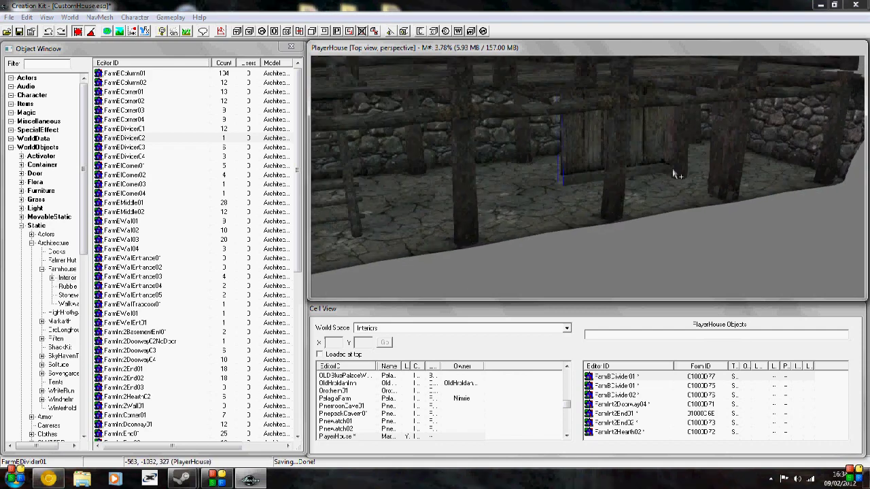
{"action": "left_click", "coordinate": [674, 171]}
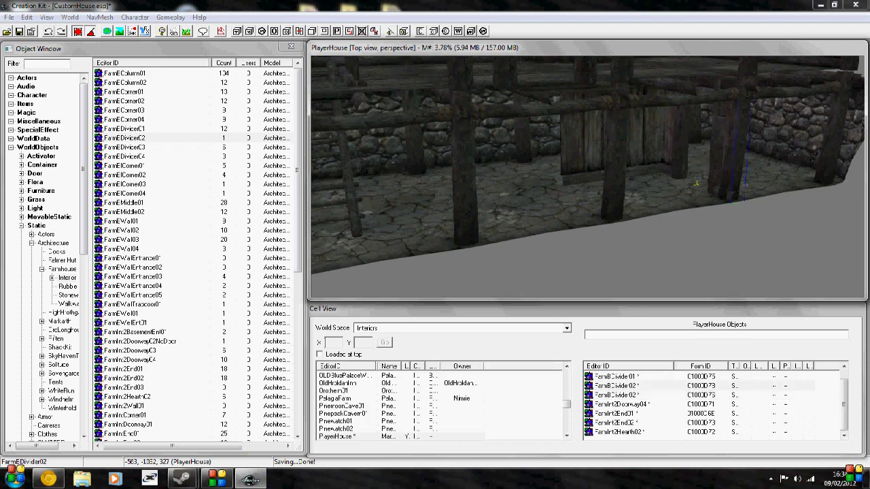
{"action": "left_click_drag", "start_coordinate": [677, 177], "coordinate": [541, 178]}
{"action": "middle_click_drag", "start_coordinate": [560, 182], "coordinate": [539, 138], "text": "shift"}
{"action": "scroll", "coordinate": [526, 177], "scroll_direction": "up", "scroll_amount": 10}
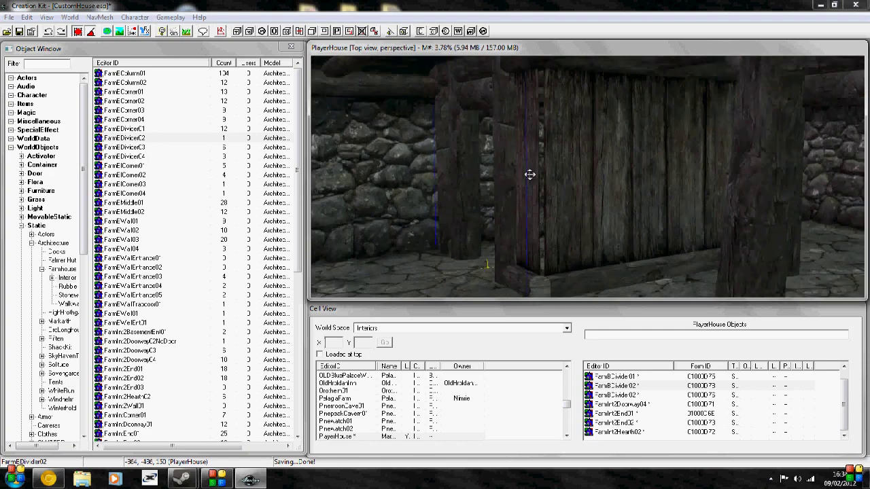
{"action": "middle_click_drag", "start_coordinate": [547, 165], "coordinate": [468, 184], "text": "shift"}
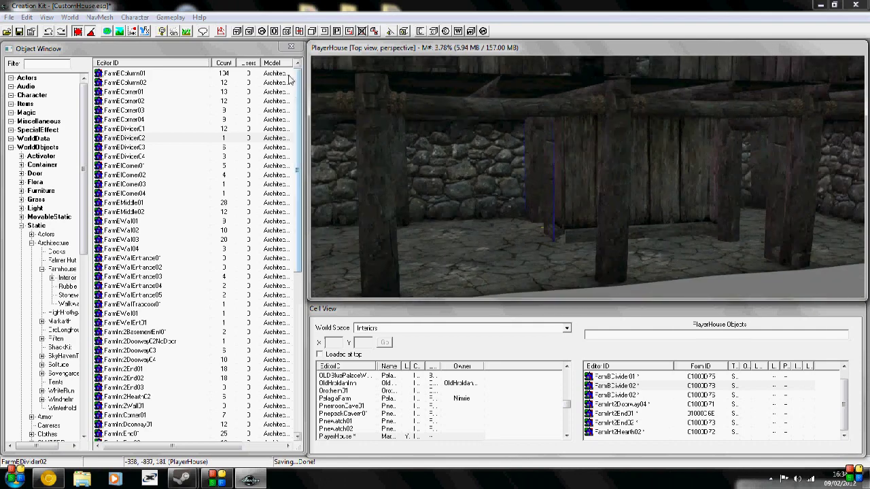
{"action": "left_click", "coordinate": [172, 74]}
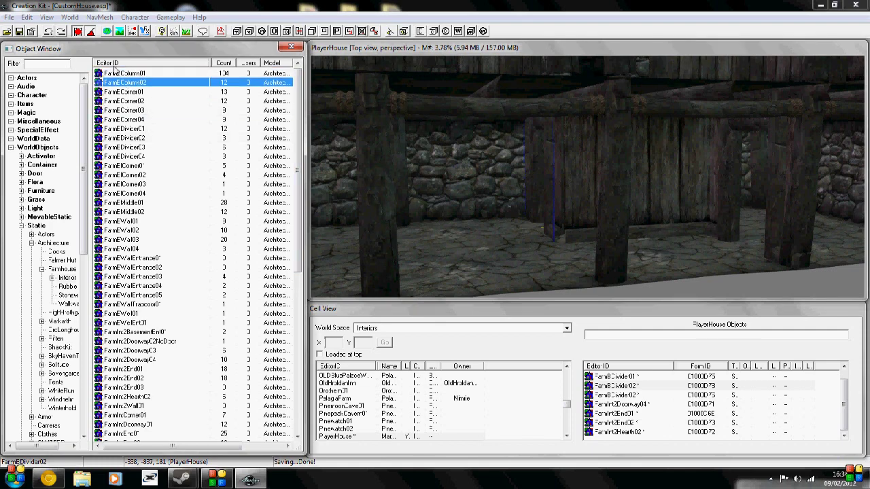
Place a FarmEColumn01 support post under the basement beams and check it from several angles.
{"action": "left_click_drag", "start_coordinate": [108, 79], "coordinate": [550, 260]}
{"action": "middle_click_drag", "start_coordinate": [583, 250], "coordinate": [549, 237], "text": "shift"}
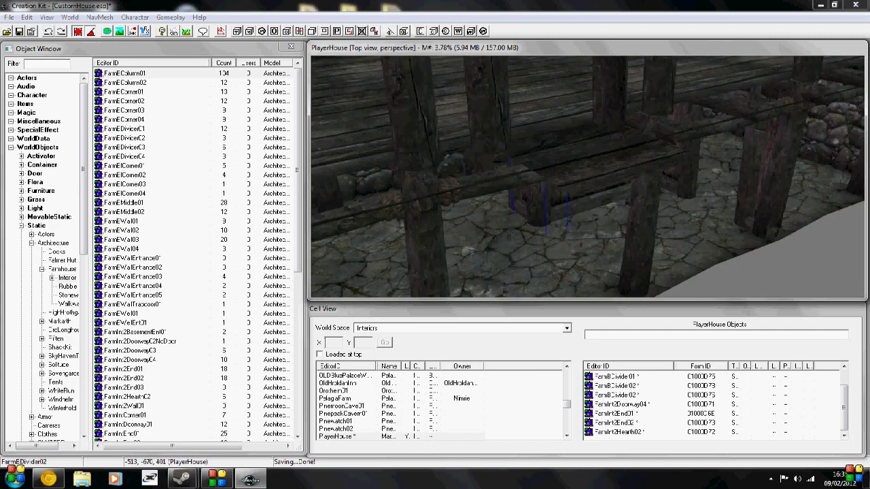
{"action": "middle_click_drag", "start_coordinate": [534, 195], "coordinate": [825, 403], "text": "shift"}
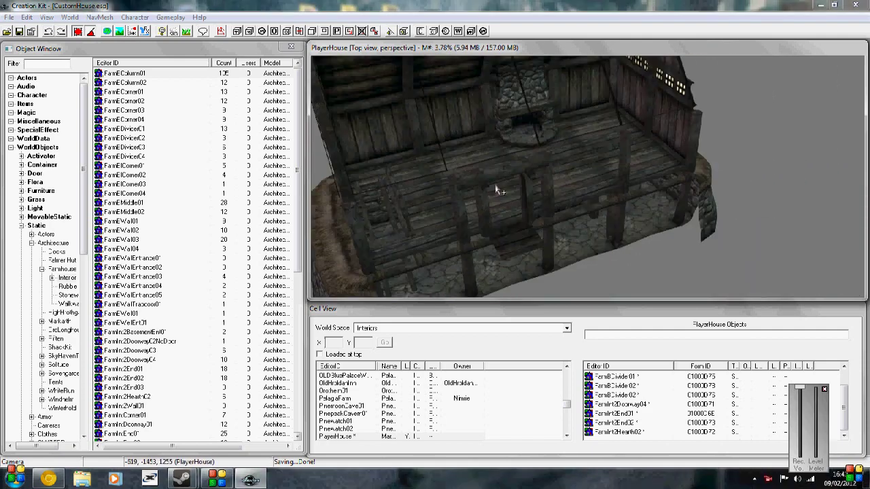
{"action": "left_click", "coordinate": [824, 389]}
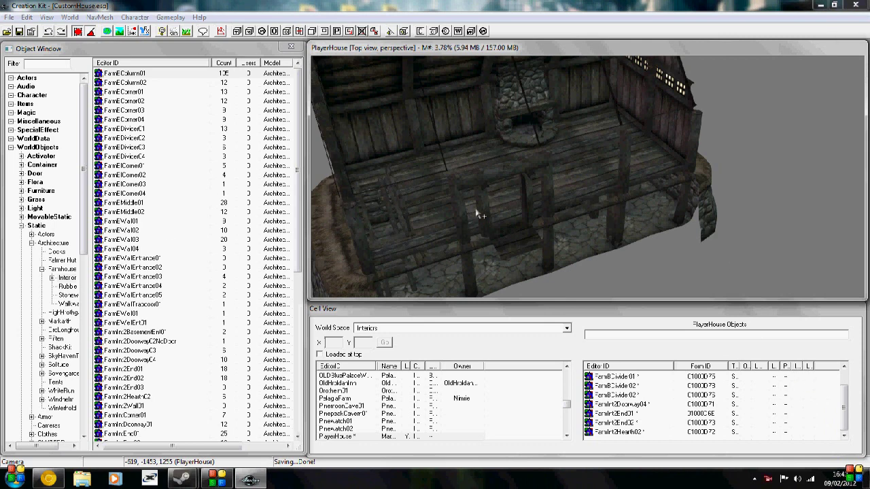
{"action": "middle_click_drag", "start_coordinate": [480, 216], "coordinate": [521, 256]}
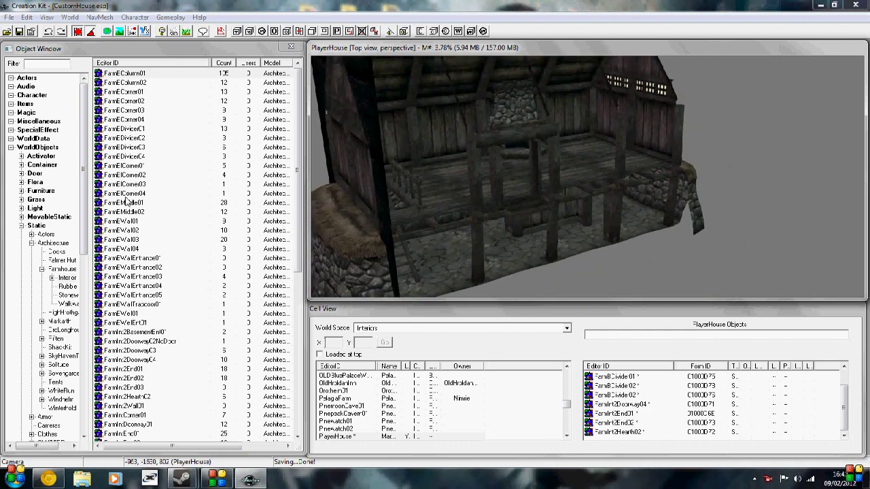
{"action": "left_click_drag", "start_coordinate": [85, 168], "coordinate": [96, 348]}
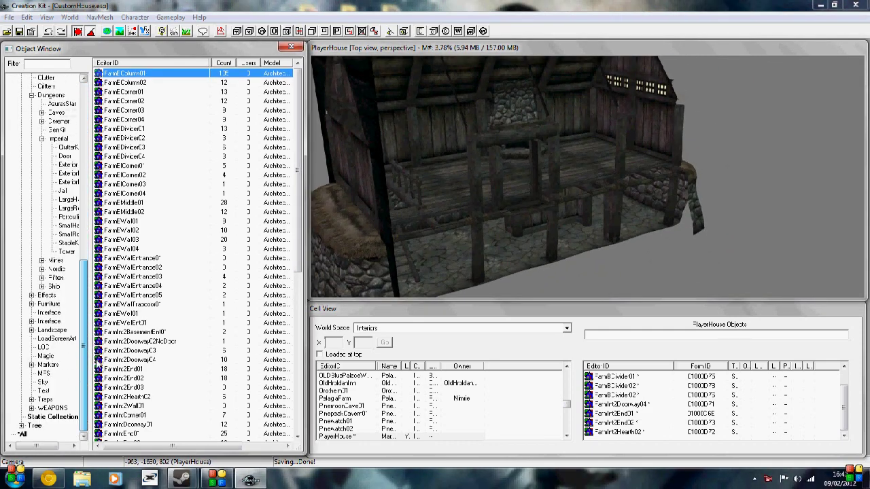
Filter all objects for 'COCmarker' and place a COCMarkerHeading inside the house interior.
{"action": "left_click", "coordinate": [22, 435]}
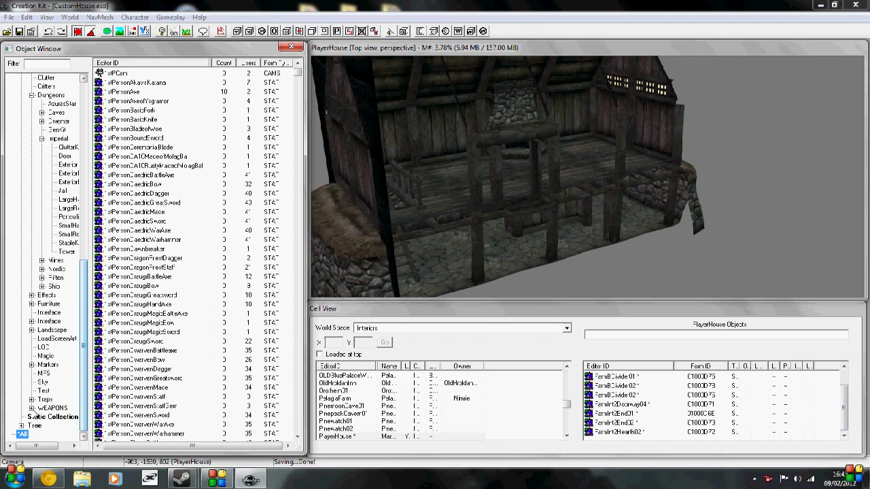
{"action": "left_click", "coordinate": [41, 63]}
{"action": "type", "text": "COCmarker"}
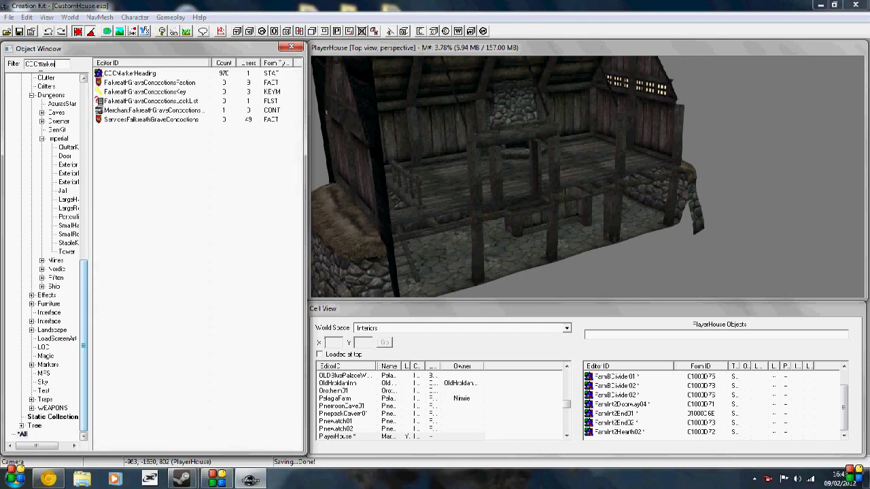
{"action": "left_click", "coordinate": [126, 79]}
{"action": "scroll", "coordinate": [480, 180], "scroll_direction": "up", "scroll_amount": 2}
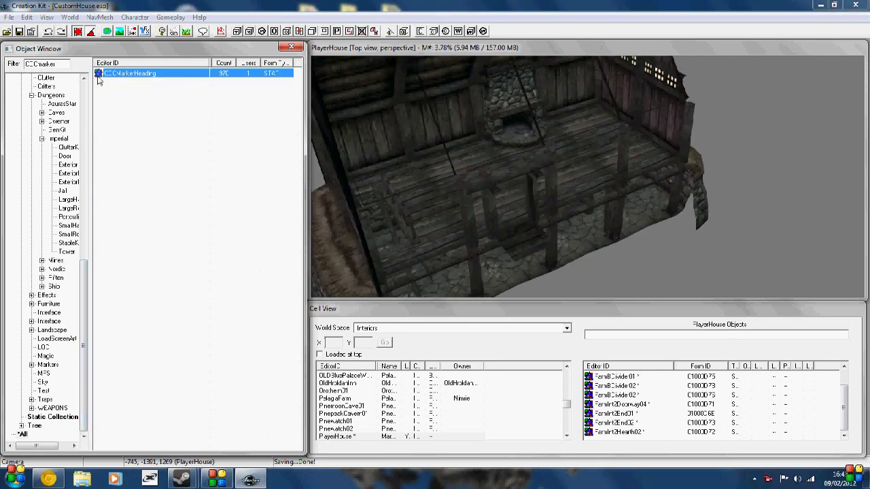
{"action": "mouse_move", "coordinate": [100, 80]}
{"action": "left_mouse_down"}
{"action": "mouse_move", "coordinate": [257, 137]}
{"action": "mouse_move", "coordinate": [423, 170]}
{"action": "mouse_move", "coordinate": [499, 151]}
{"action": "mouse_move", "coordinate": [495, 195]}
{"action": "left_mouse_up"}
Check the marker's placement from several angles and save CustomHouse.esp.
{"action": "key", "text": "shift"}
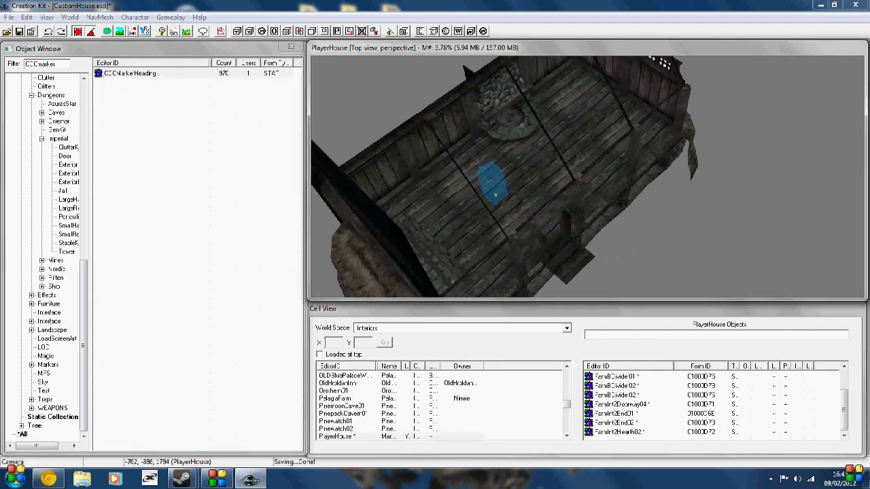
{"action": "scroll", "coordinate": [496, 196], "scroll_direction": "up", "scroll_amount": 2}
{"action": "key", "text": "shift"}
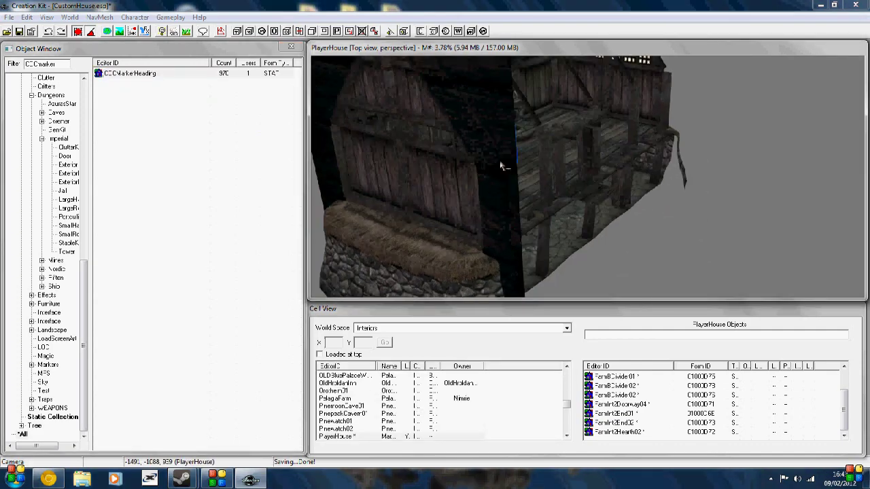
{"action": "key", "text": "shift"}
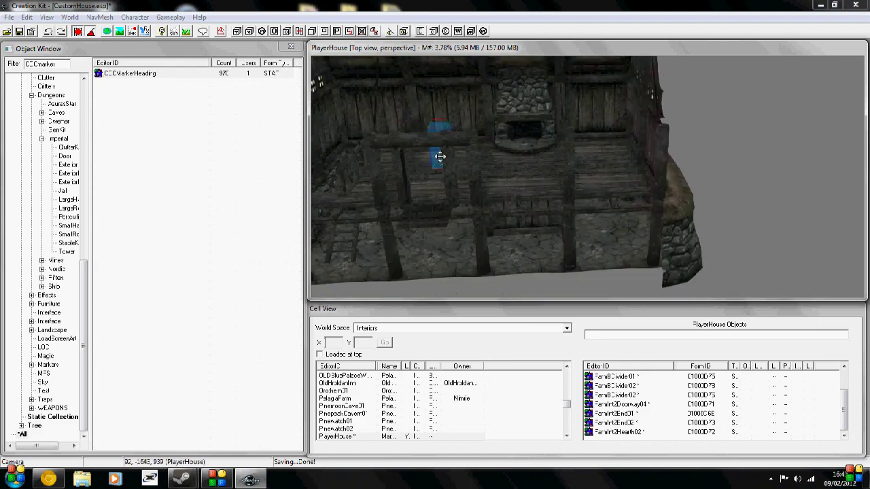
{"action": "key", "text": "shift"}
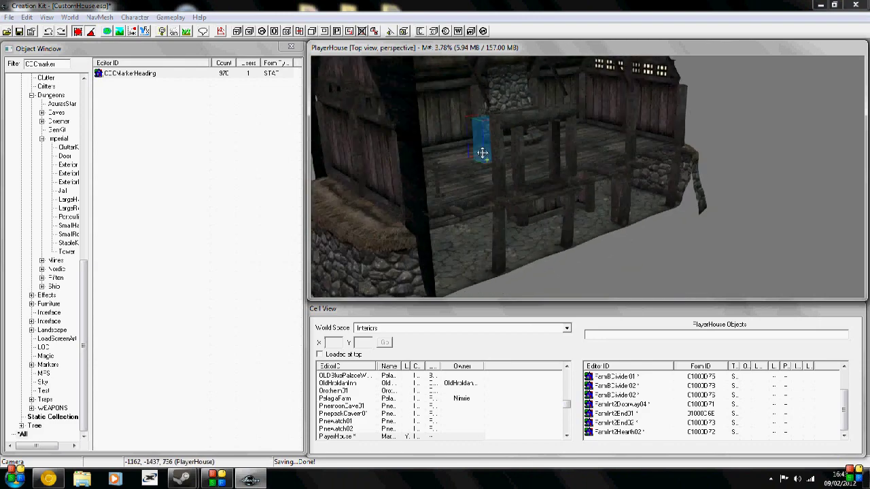
{"action": "key", "text": "shift"}
{"action": "key", "text": "shift"}
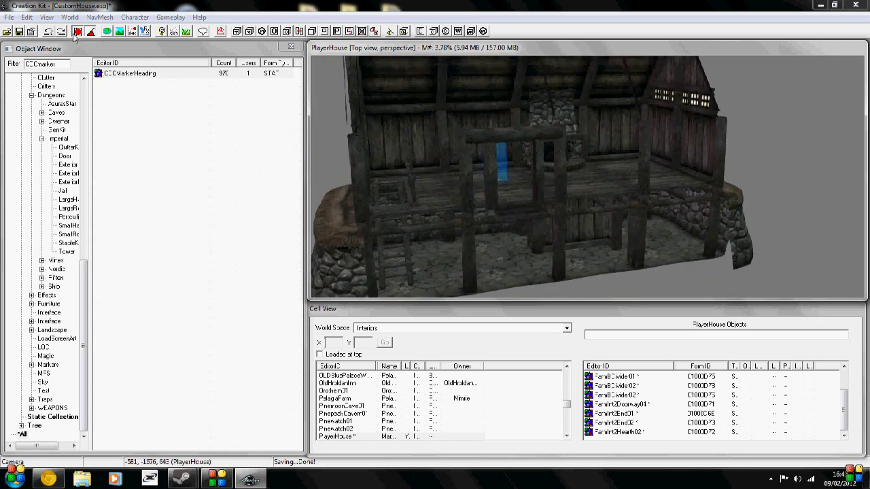
{"action": "left_click", "coordinate": [9, 18]}
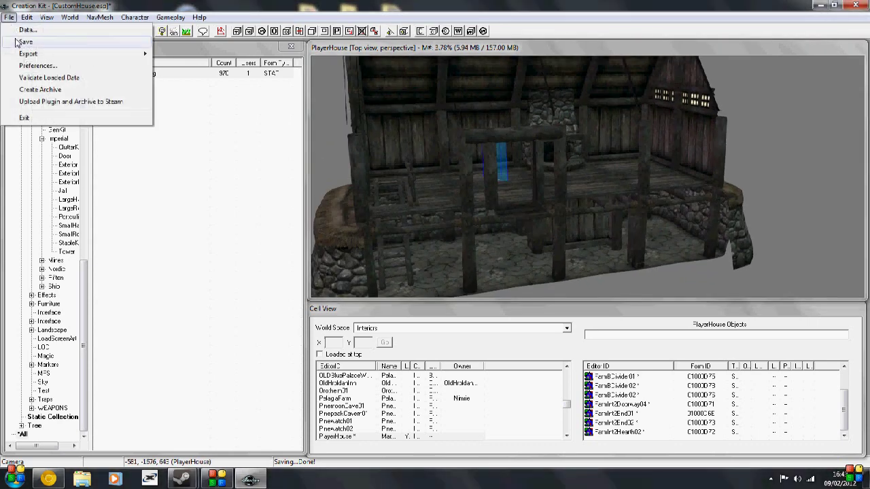
{"action": "left_click", "coordinate": [26, 41]}
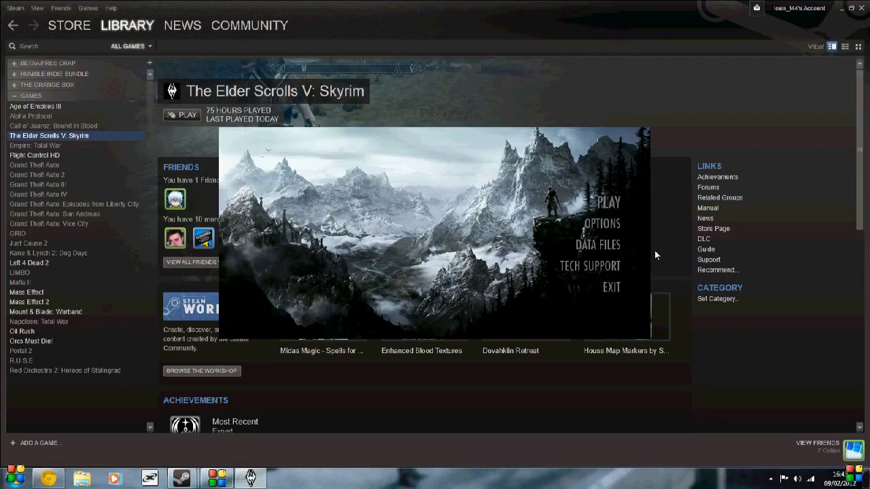
Disable Mulliners Toms.esp in Data Files, keep CustomHouse.esp enabled, and launch Skyrim.
{"action": "left_click", "coordinate": [605, 246]}
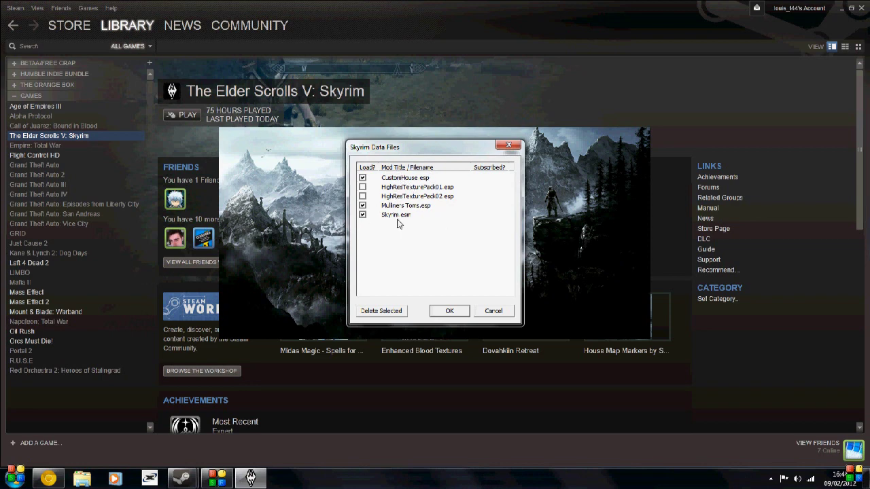
{"action": "left_click", "coordinate": [364, 206]}
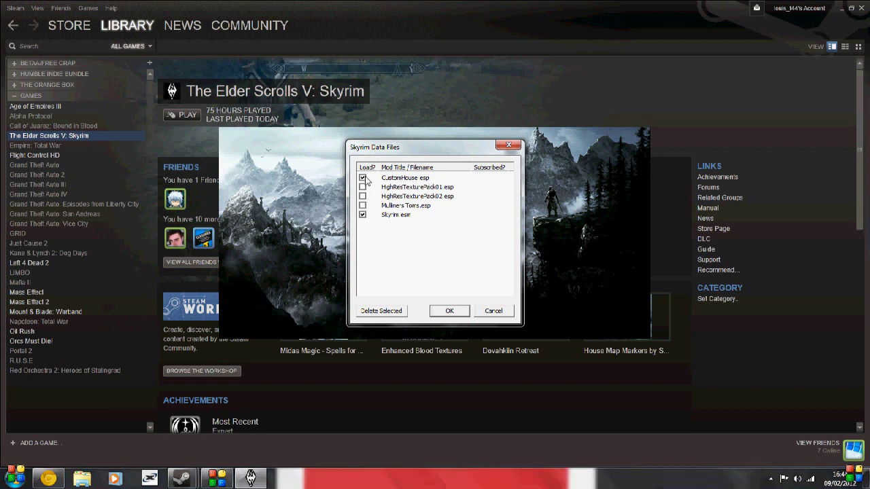
{"action": "left_click", "coordinate": [450, 311]}
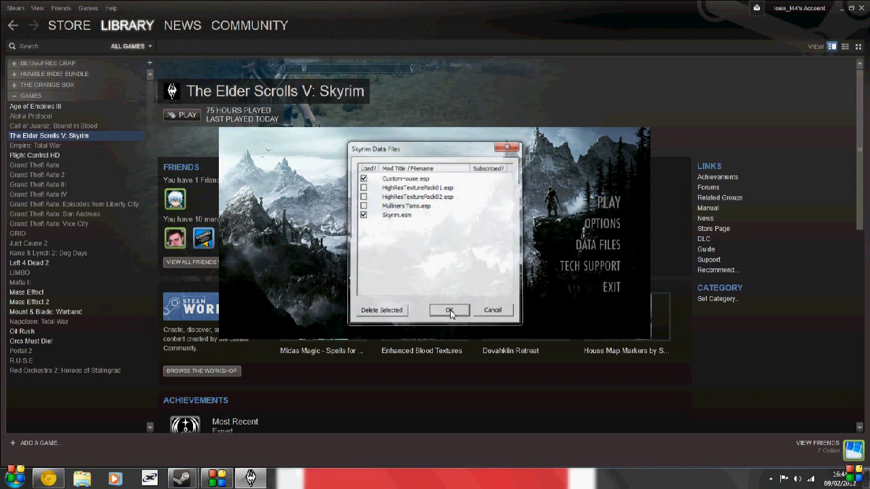
{"action": "left_click", "coordinate": [588, 202]}
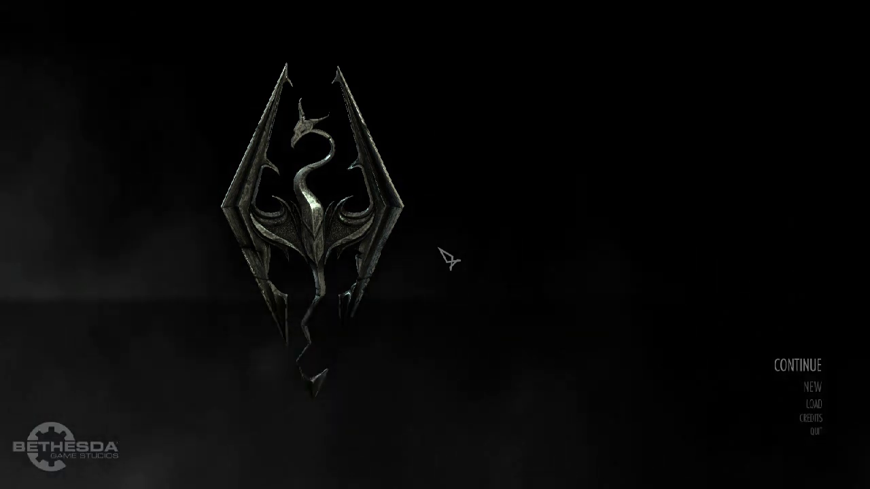
Open the console at the main menu and type 'COC playerhouse'.
{"action": "key", "text": "grave"}
{"action": "type", "text": "COC"}
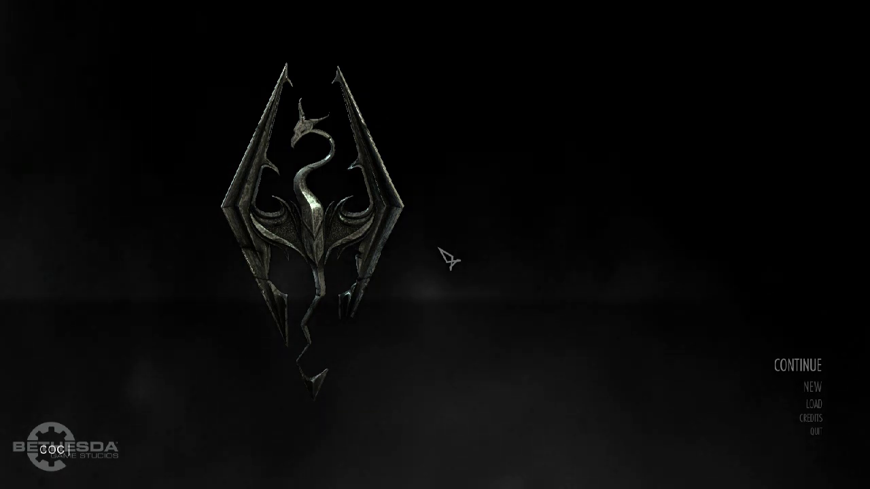
{"action": "type", "text": "playerhouse"}
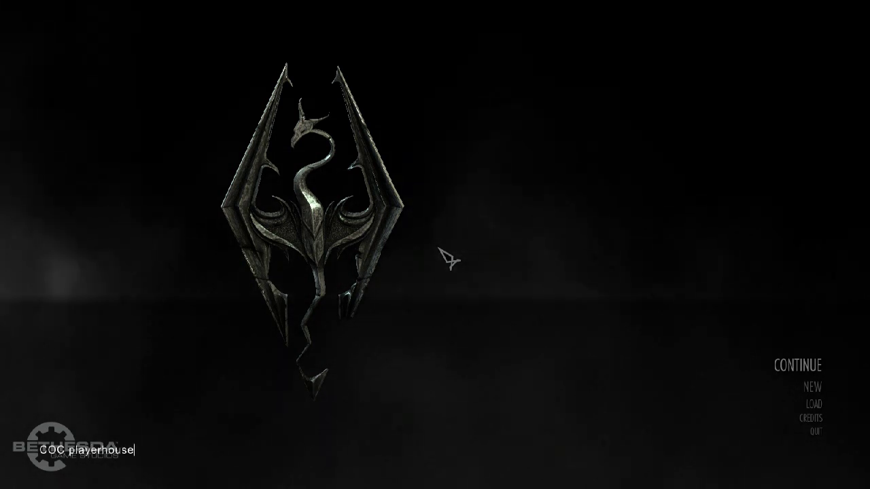